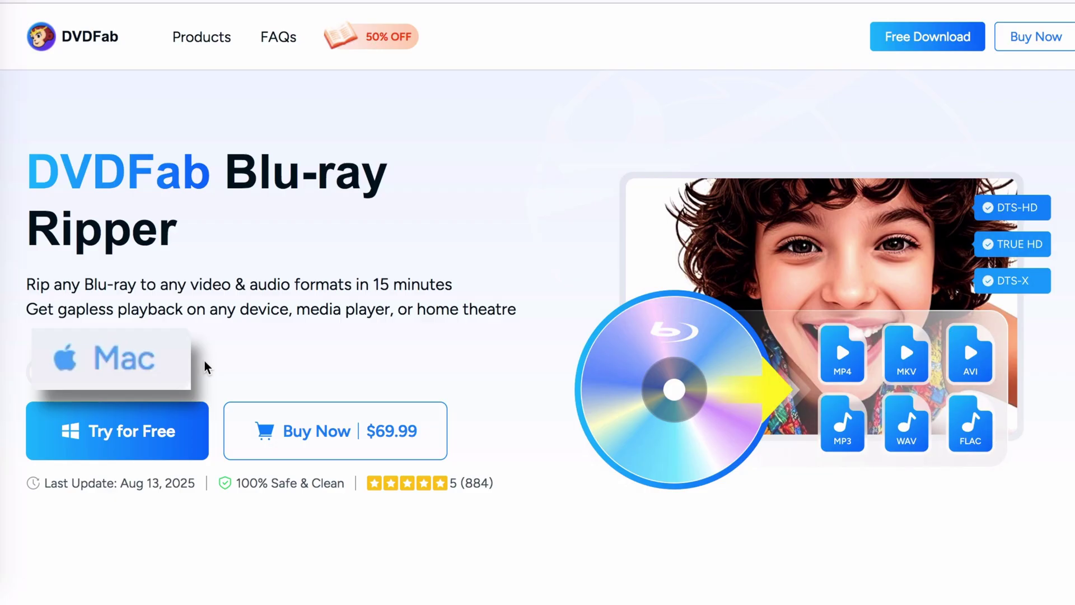
Step: Show the Mac version of the Blu-ray Ripper page, with its free trial and $69.99 purchase option
{"action": "left_click", "coordinate": [115, 370]}
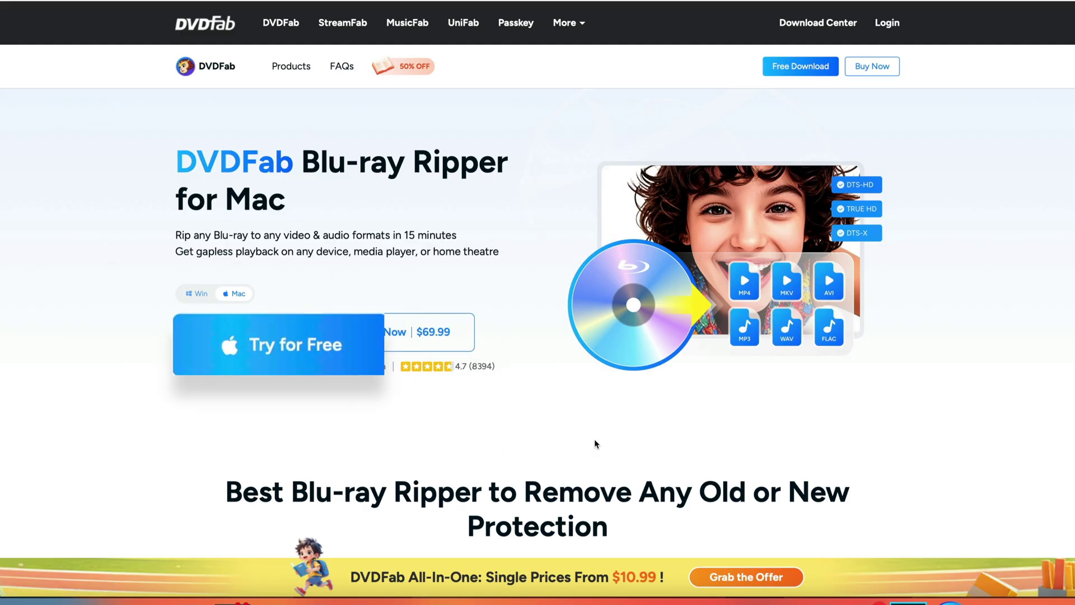
{"action": "scroll", "coordinate": [646, 435], "scroll_direction": "down", "scroll_amount": 5}
{"action": "scroll", "coordinate": [647, 435], "scroll_direction": "up", "scroll_amount": 3}
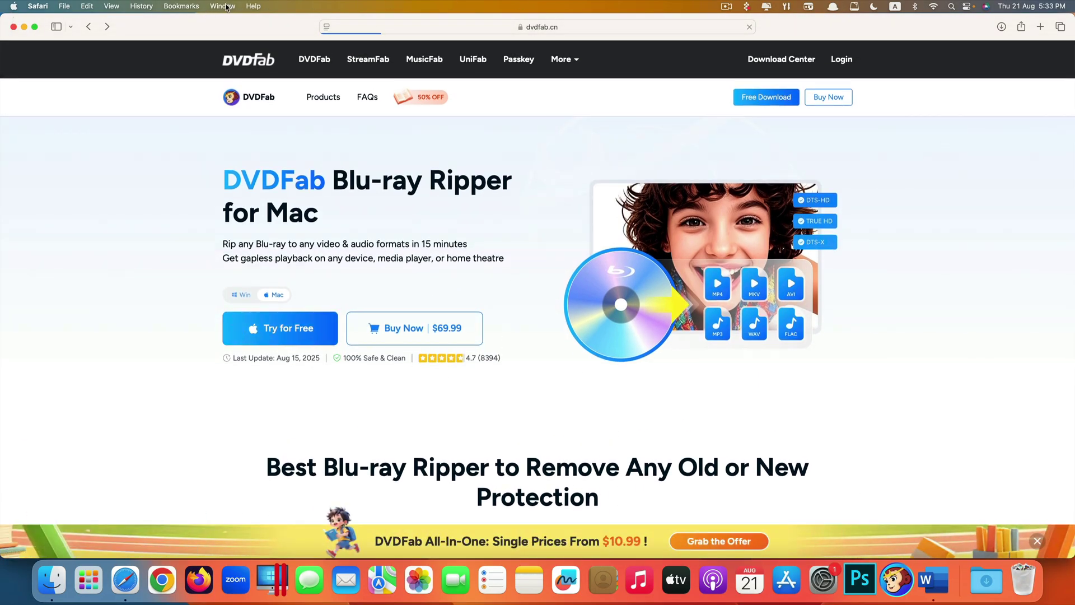
Step: Minimize Safari, find 'dvdfa' in Launchpad, and launch DVDFab 13 past the licence window
{"action": "left_click", "coordinate": [24, 27]}
{"action": "key", "text": "F4"}
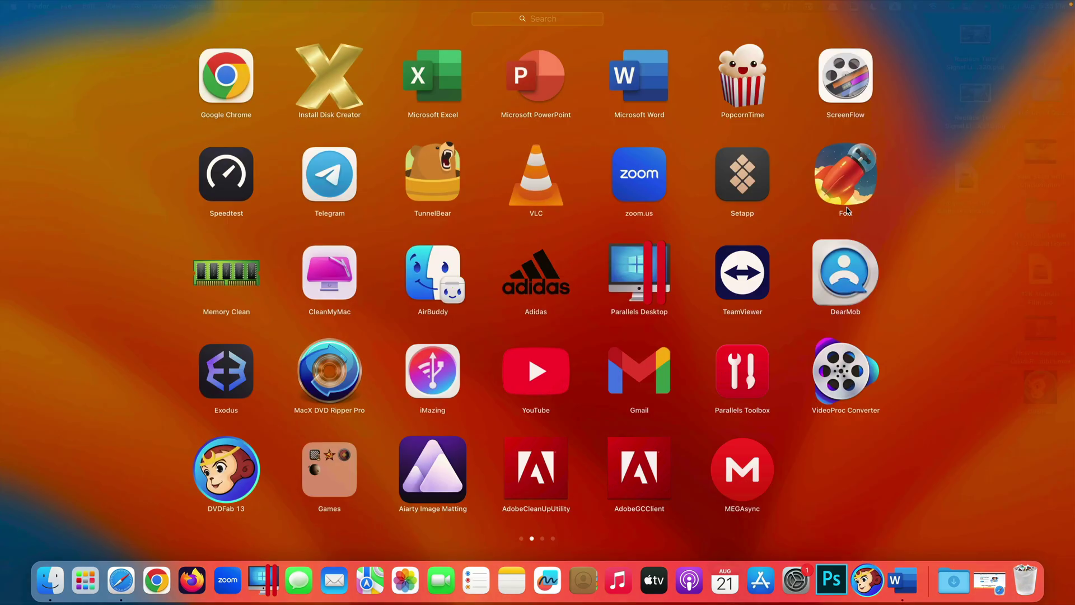
{"action": "type", "text": "dvdfa"}
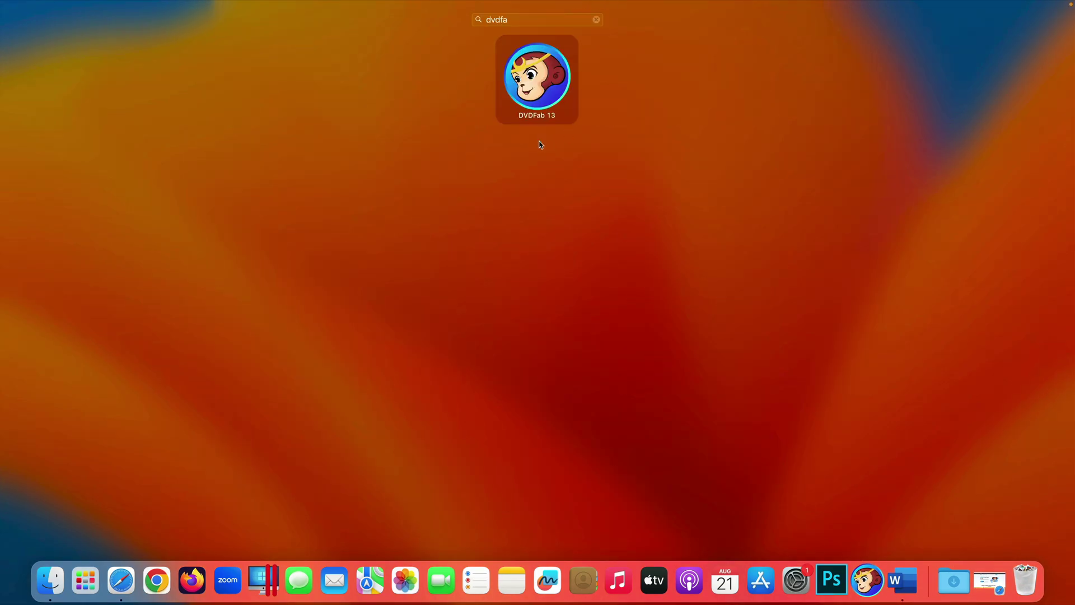
{"action": "left_click", "coordinate": [533, 88]}
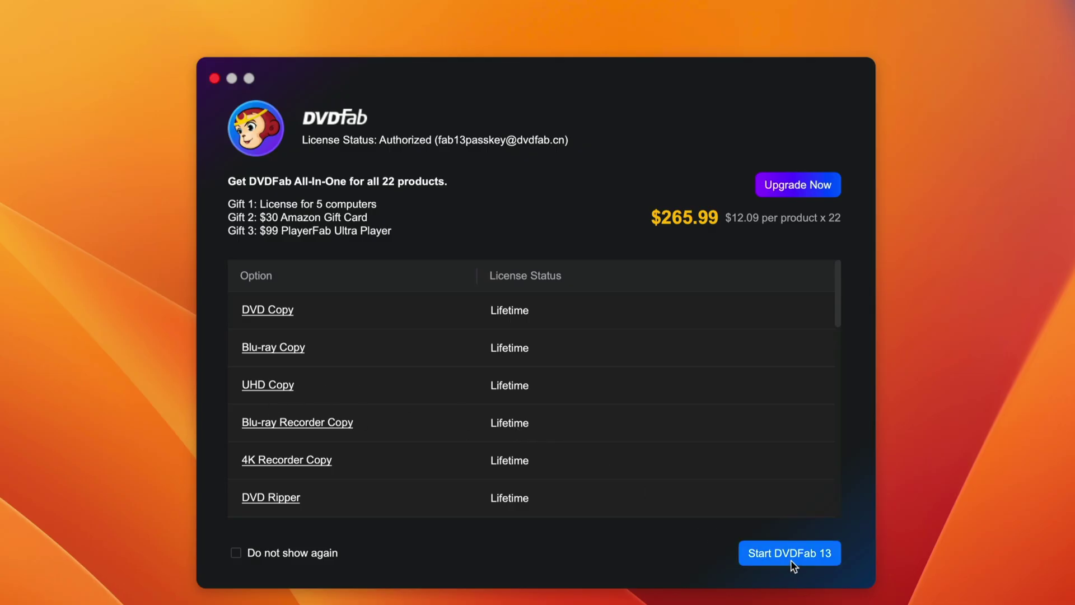
{"action": "left_click", "coordinate": [791, 556]}
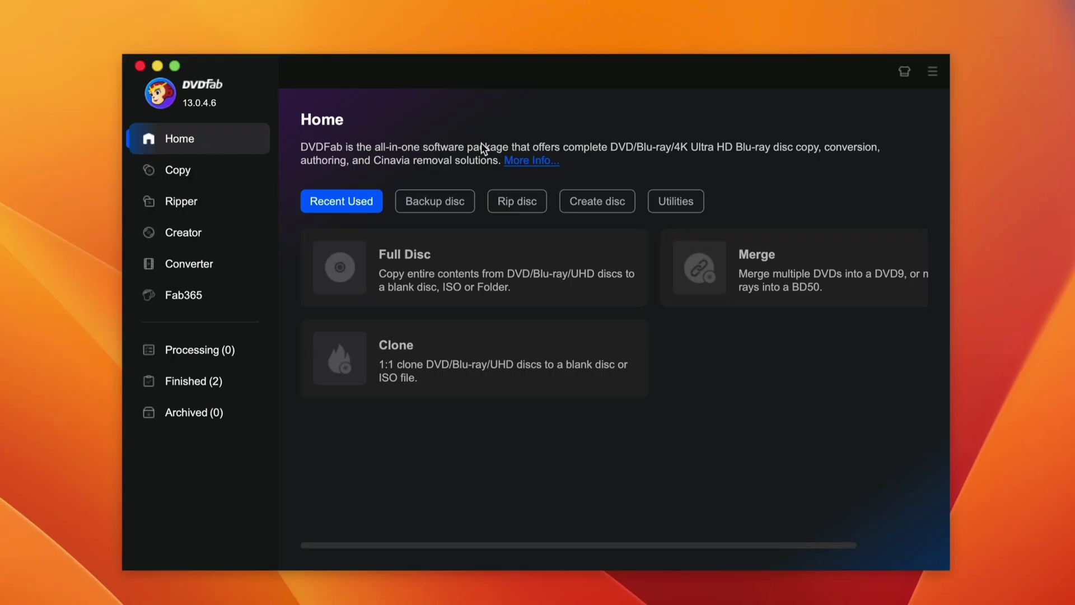
Step: Load 'Rogue One the Battle of Scarif Bluray.iso' from the Desktop into the Ripper module
{"action": "left_click", "coordinate": [199, 206]}
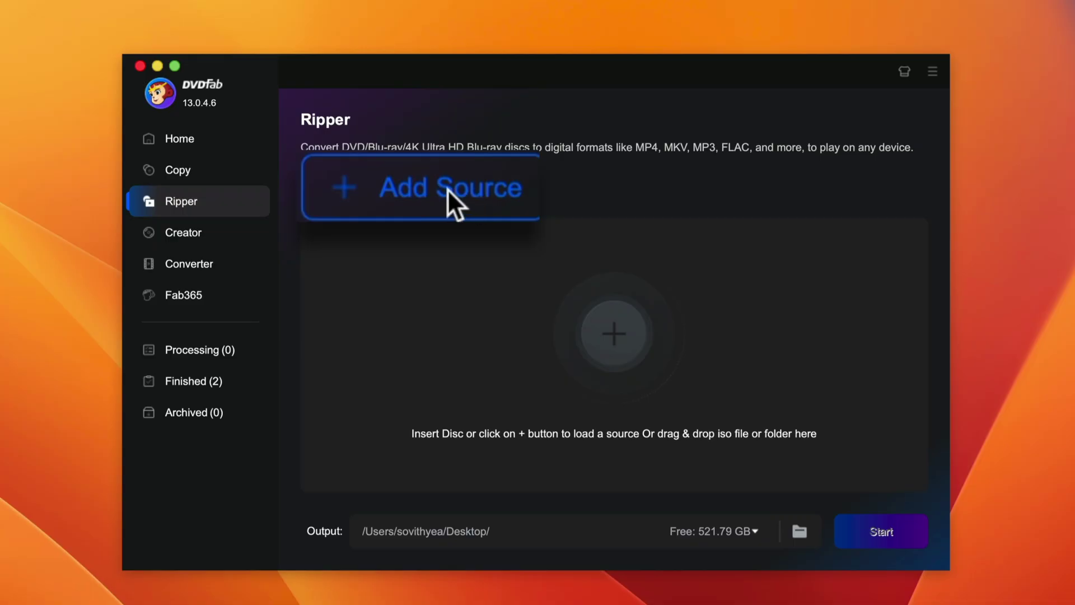
{"action": "left_click", "coordinate": [365, 192]}
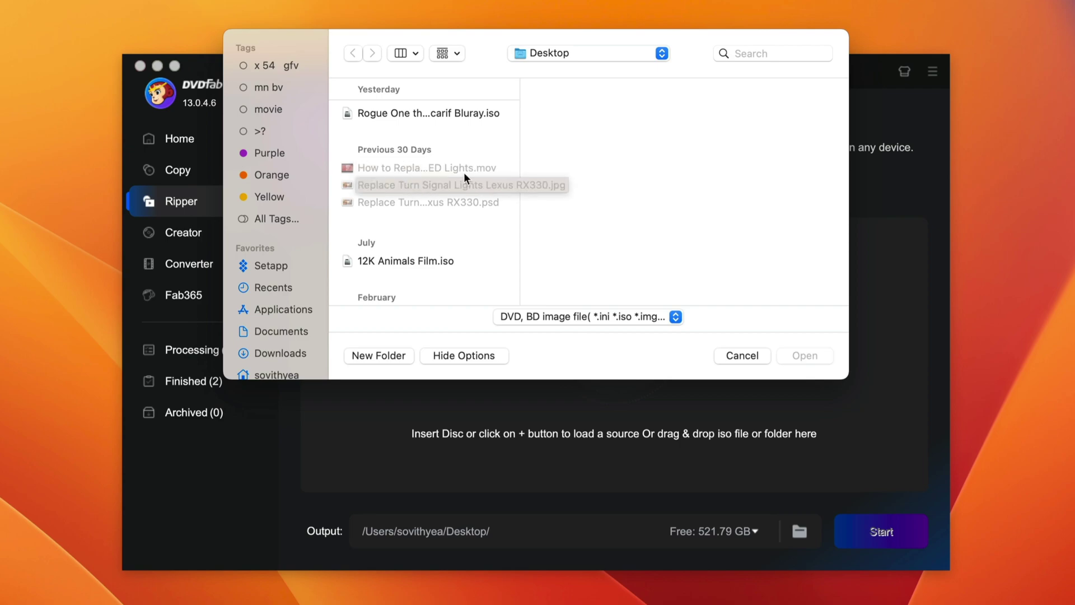
{"action": "left_click", "coordinate": [426, 112]}
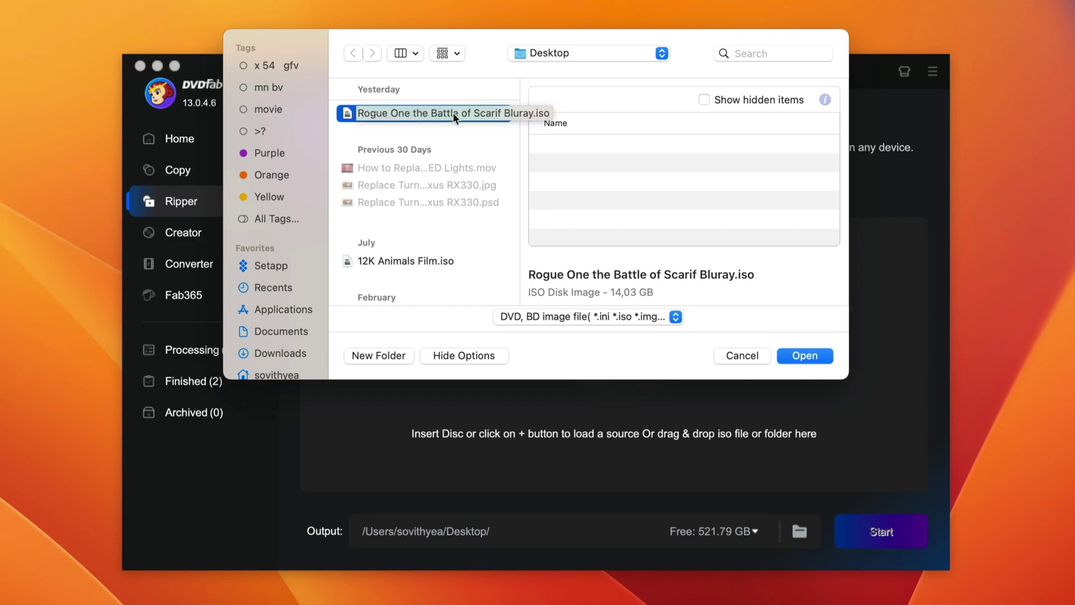
{"action": "left_click", "coordinate": [809, 356]}
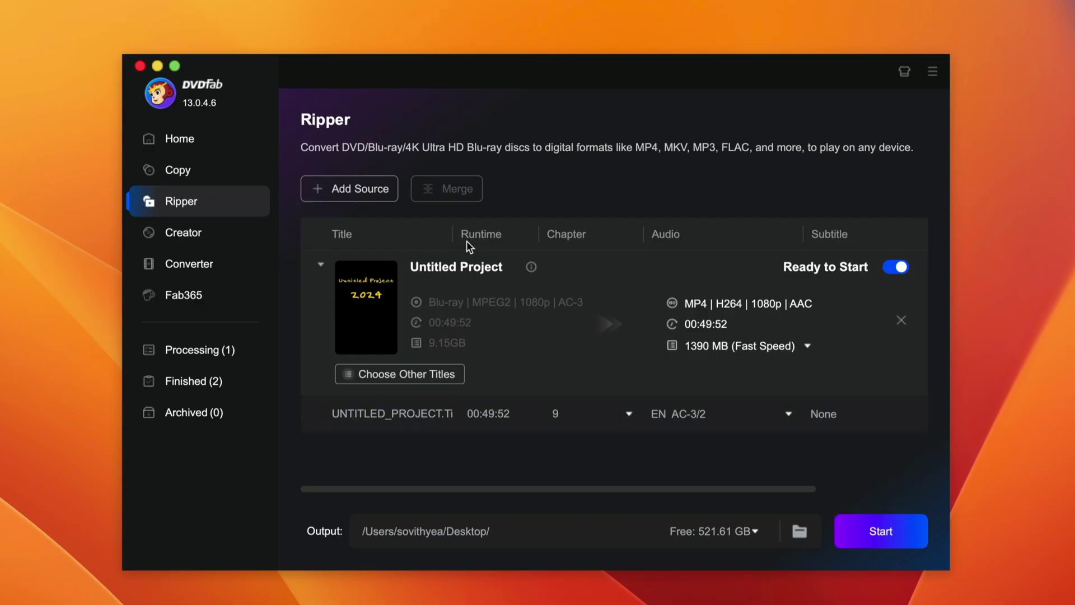
Step: Keep the 00:49:52 Title 8 and rename its output to 'Video tested'
{"action": "left_click", "coordinate": [446, 375]}
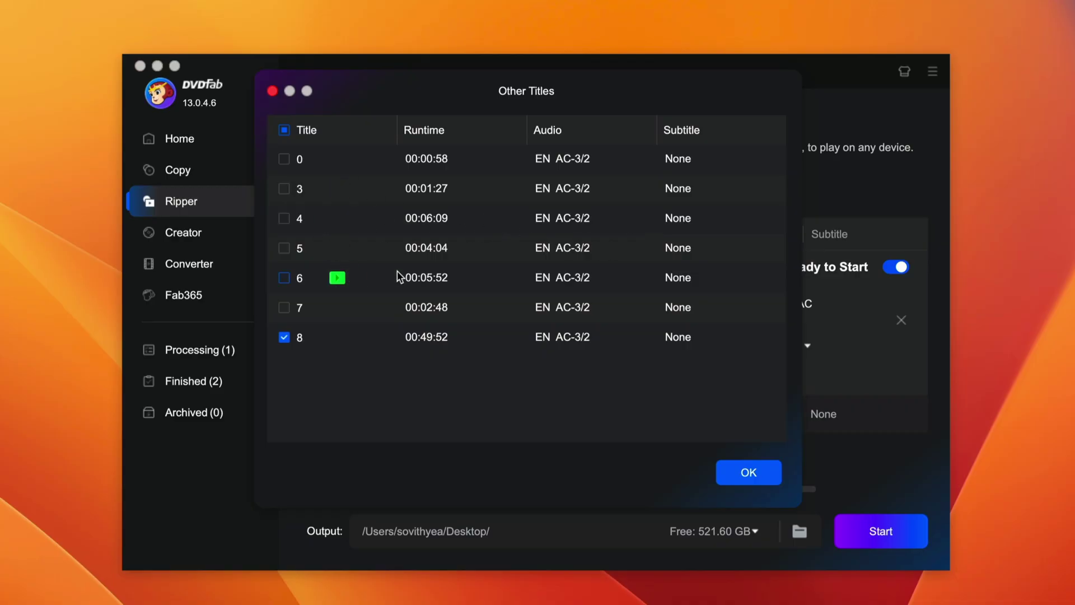
{"action": "left_click", "coordinate": [272, 91]}
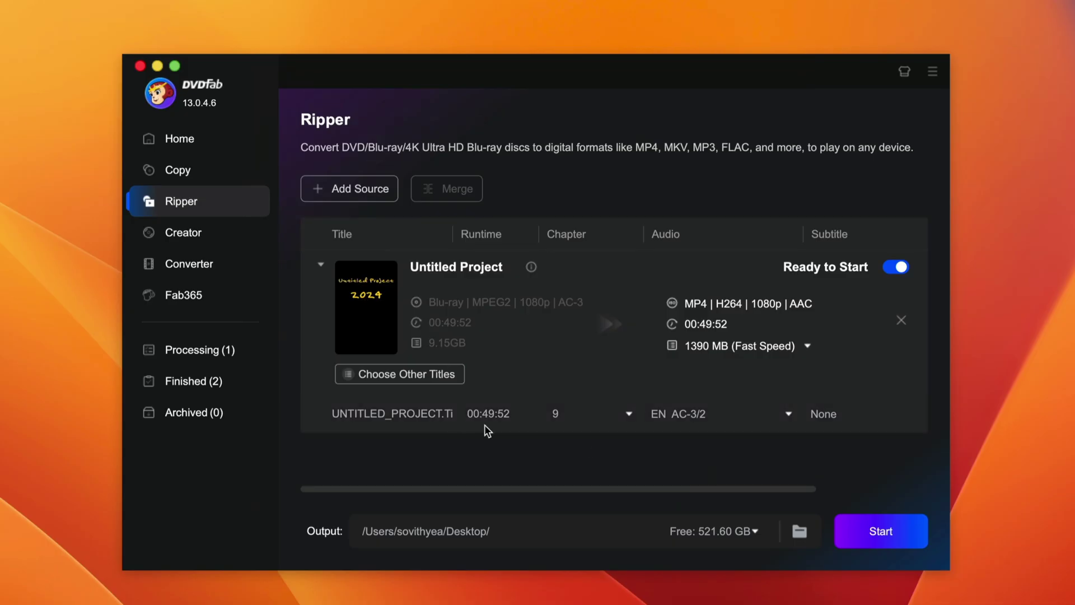
{"action": "double_click", "coordinate": [395, 416]}
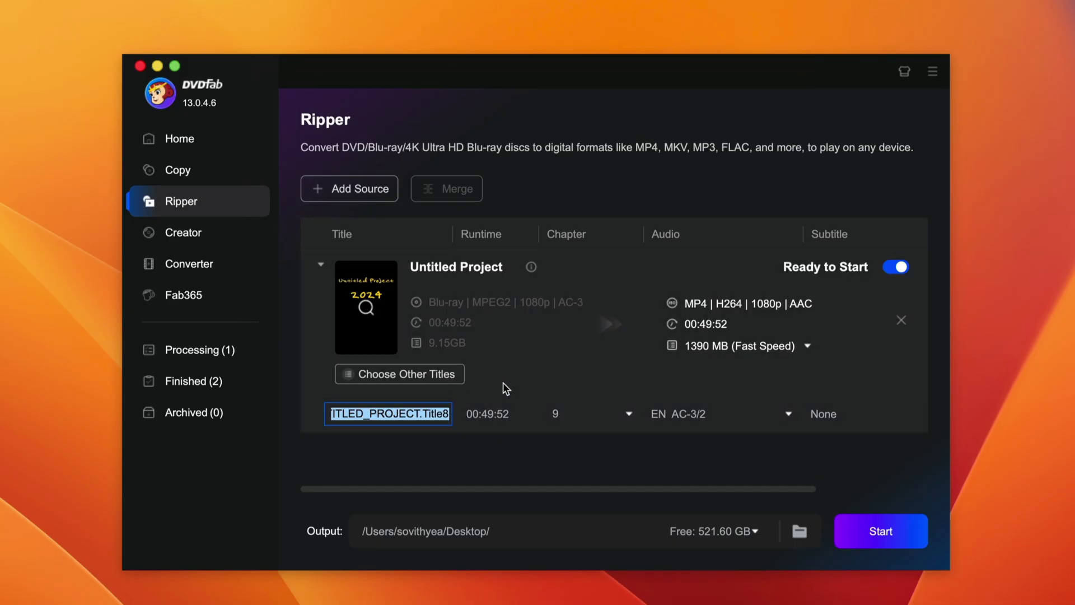
{"action": "type", "text": "Video t"}
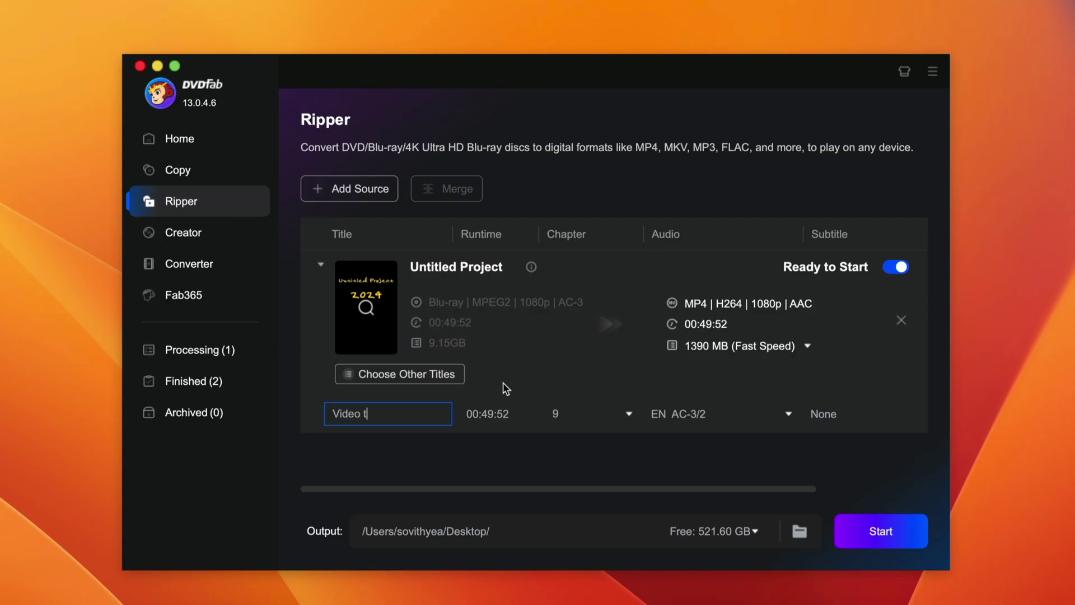
{"action": "type", "text": "ested"}
{"action": "left_click", "coordinate": [823, 414]}
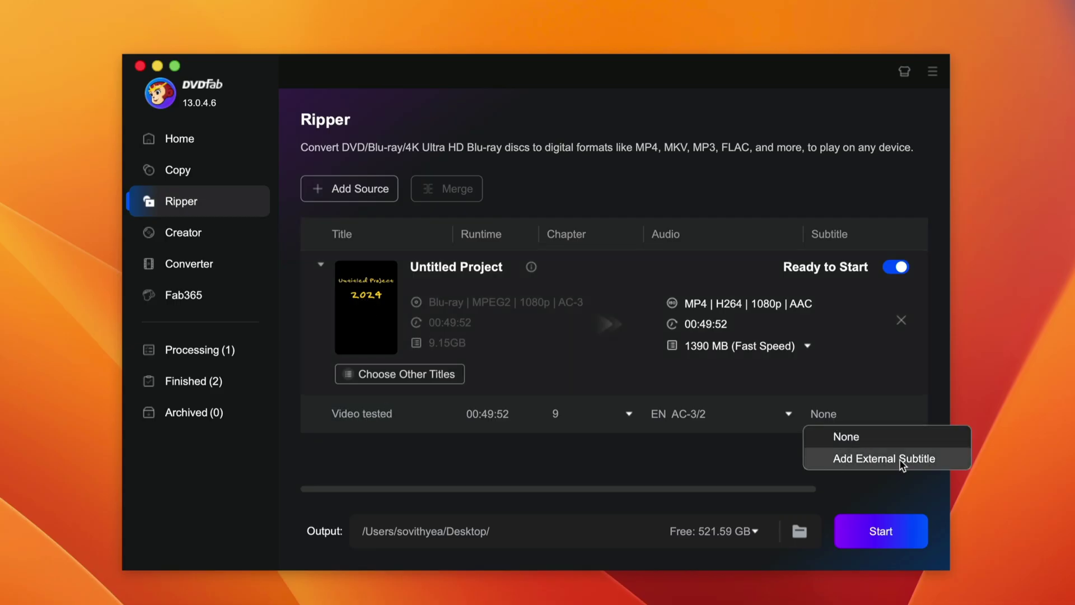
Step: Leave subtitles unchanged and open the full output-profile library, browsing its format categories
{"action": "left_click", "coordinate": [777, 467]}
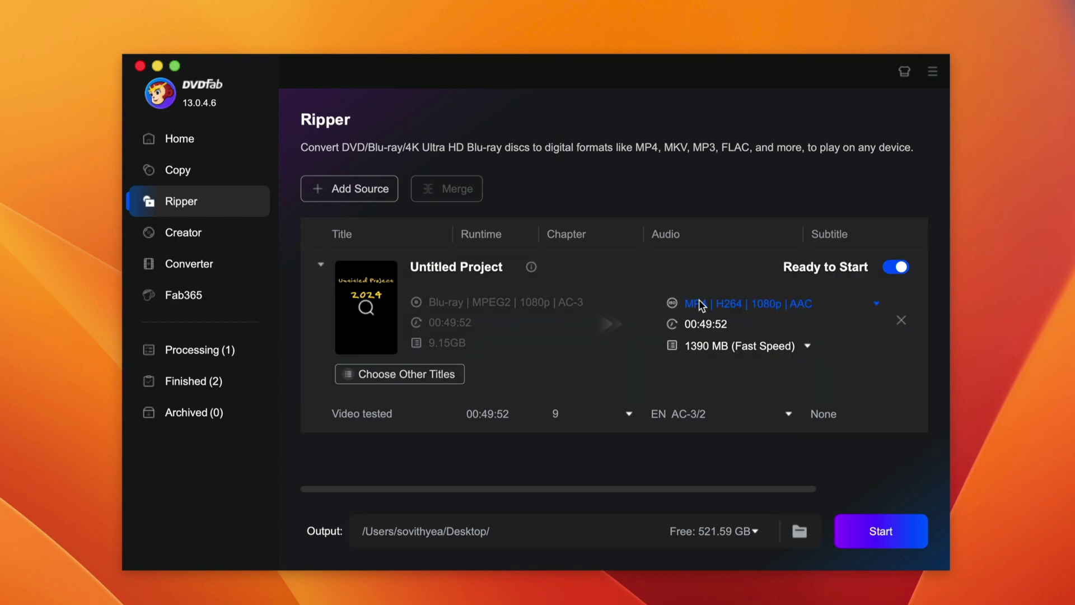
{"action": "left_click", "coordinate": [750, 305]}
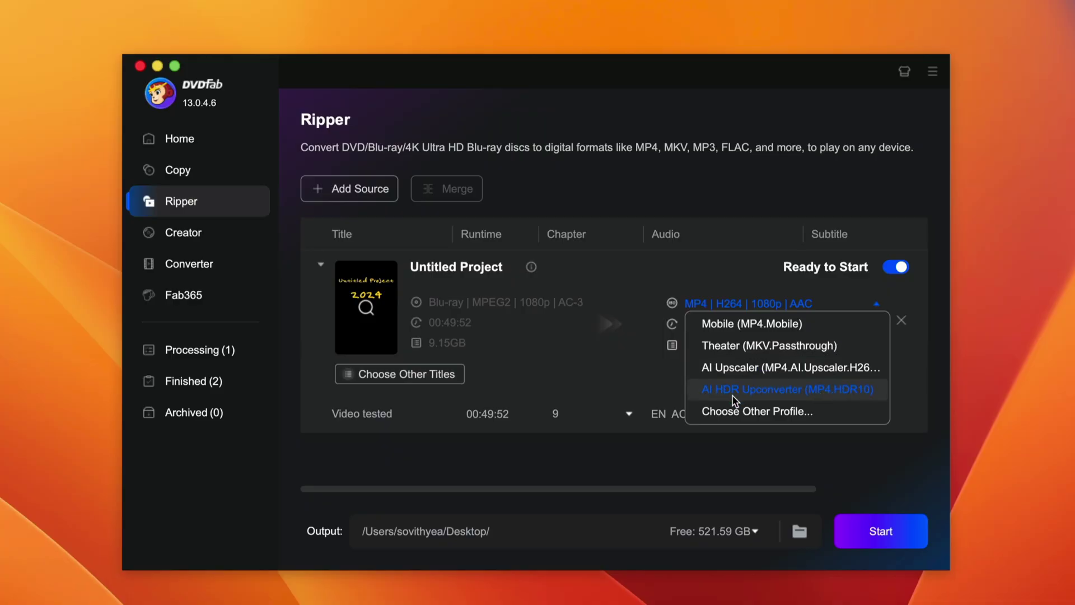
{"action": "left_click", "coordinate": [734, 412]}
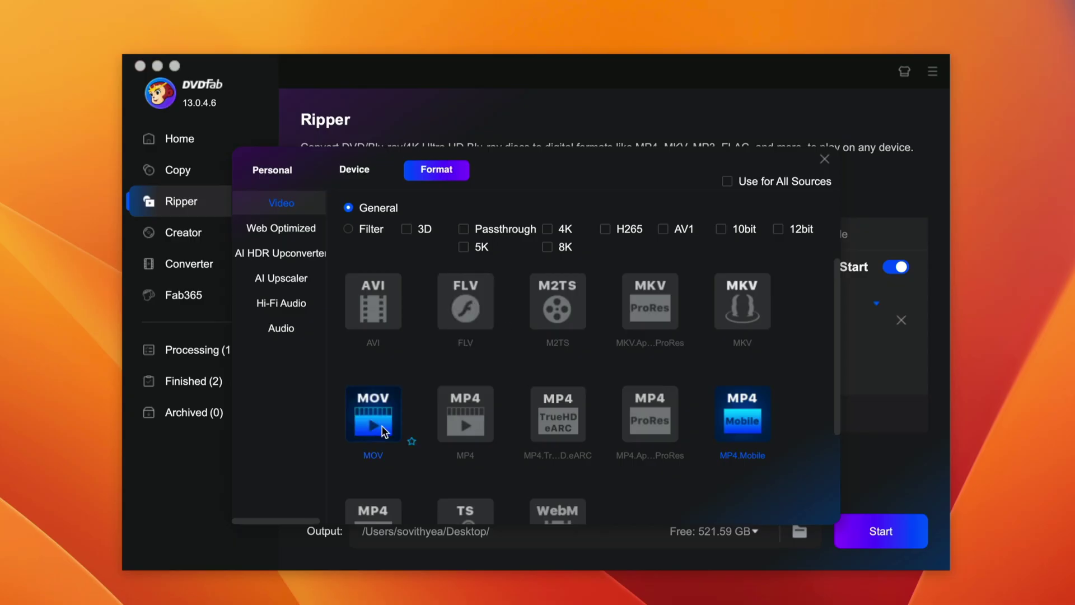
{"action": "left_click", "coordinate": [298, 237]}
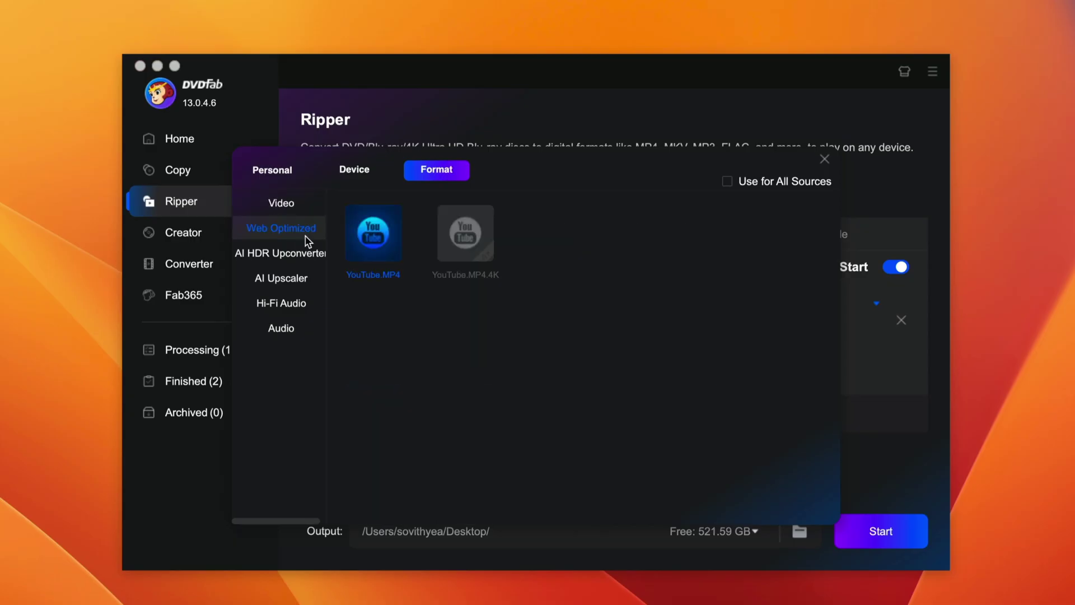
{"action": "left_click", "coordinate": [255, 259]}
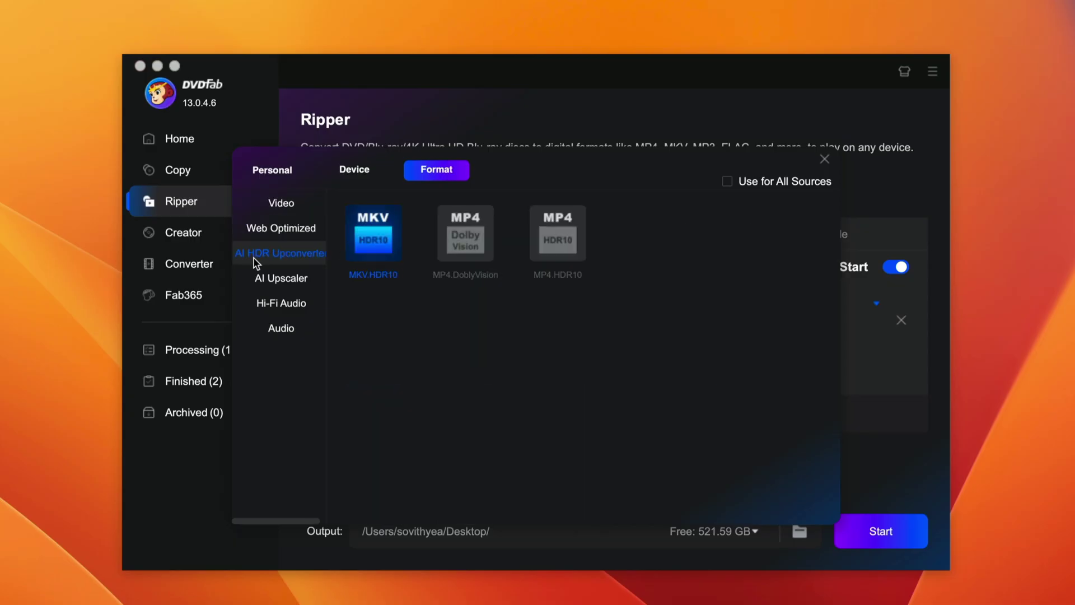
Step: Filter the video formats to 4K and choose MP4.4K as the output profile
{"action": "mouse_move", "coordinate": [356, 245]}
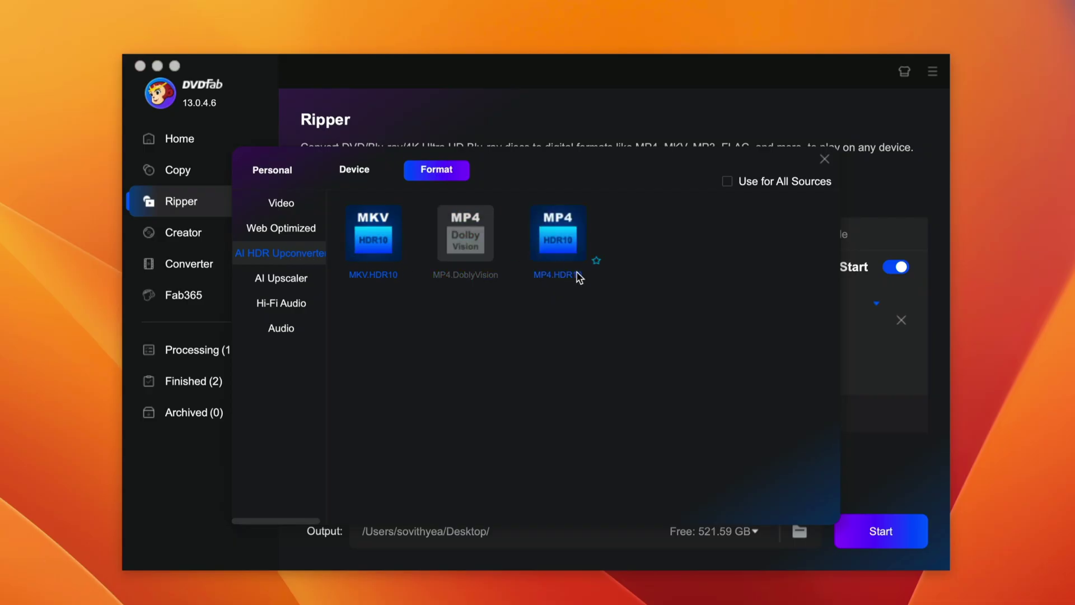
{"action": "left_click", "coordinate": [271, 278]}
{"action": "left_click", "coordinate": [270, 303]}
{"action": "left_click", "coordinate": [275, 331]}
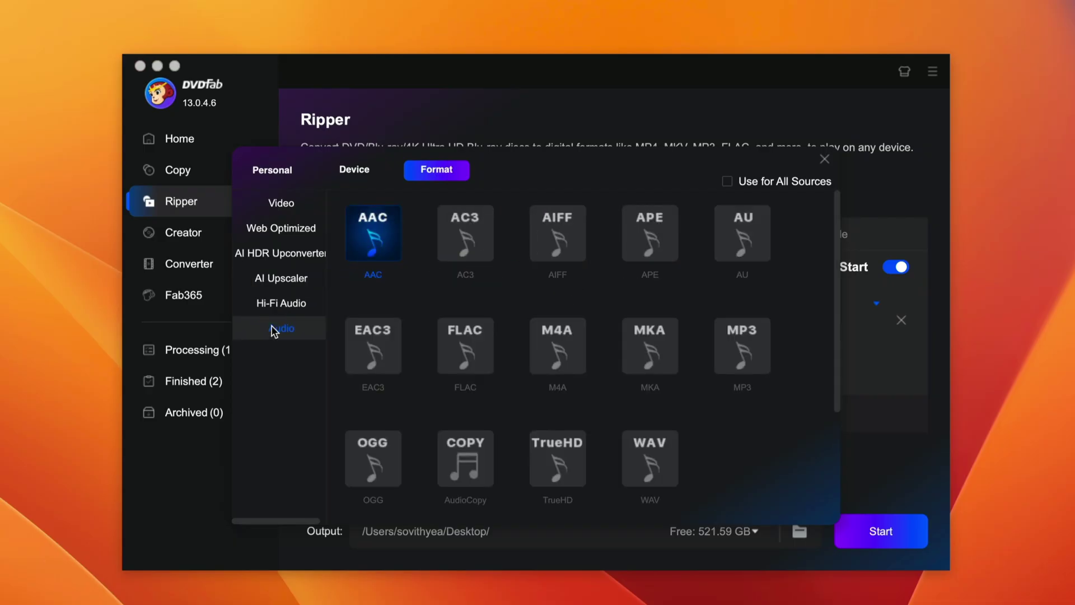
{"action": "left_click", "coordinate": [281, 203]}
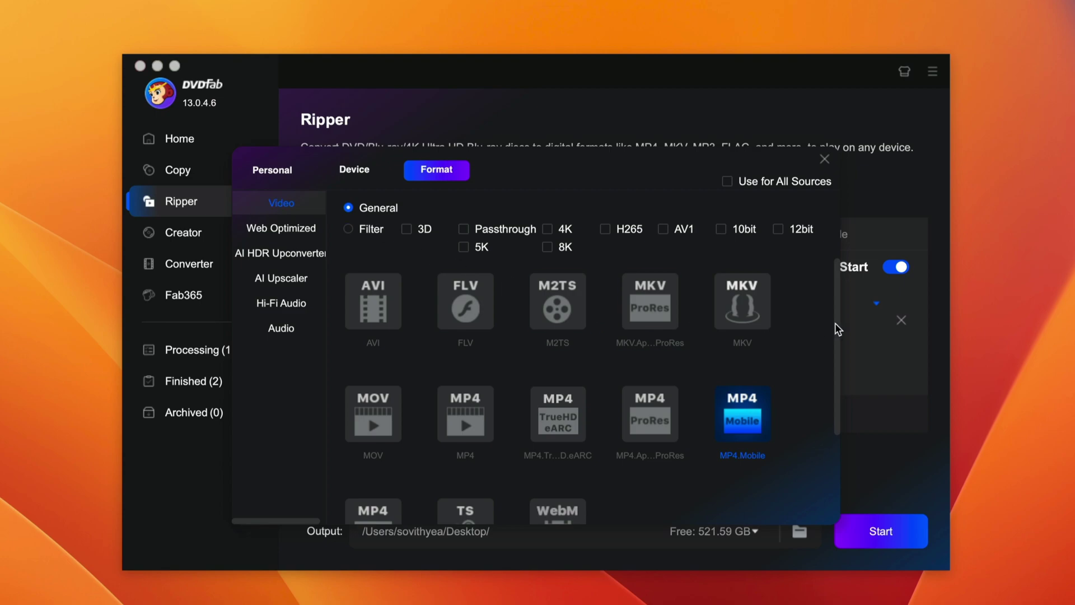
{"action": "left_click", "coordinate": [550, 230]}
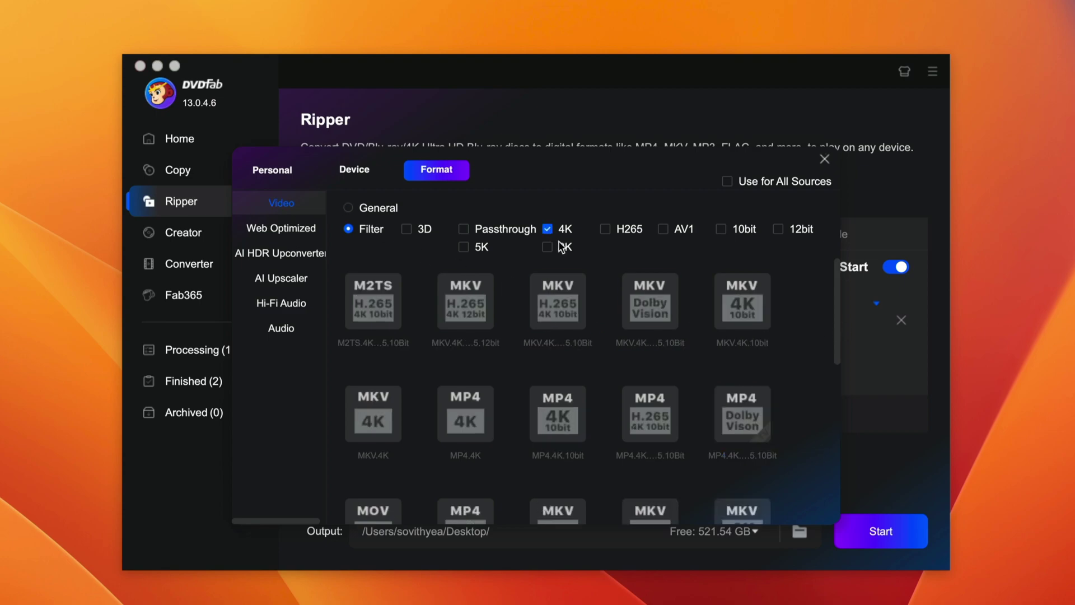
{"action": "left_click", "coordinate": [461, 405]}
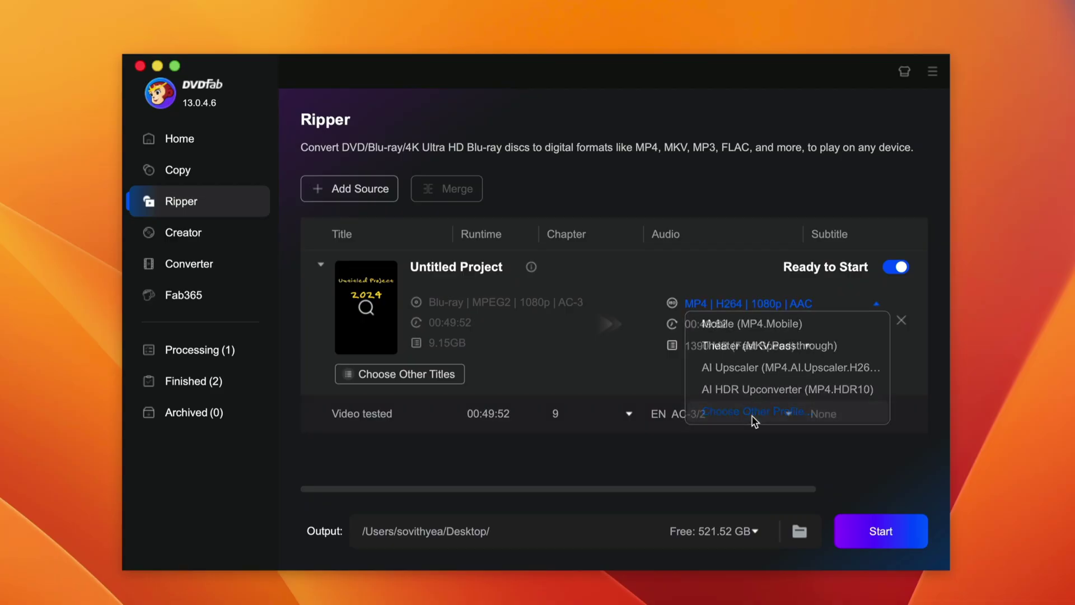
Step: Reselect the MP4 4K output format using the 4K filter
{"action": "left_click", "coordinate": [771, 306]}
{"action": "left_click", "coordinate": [547, 229]}
{"action": "left_click", "coordinate": [465, 418]}
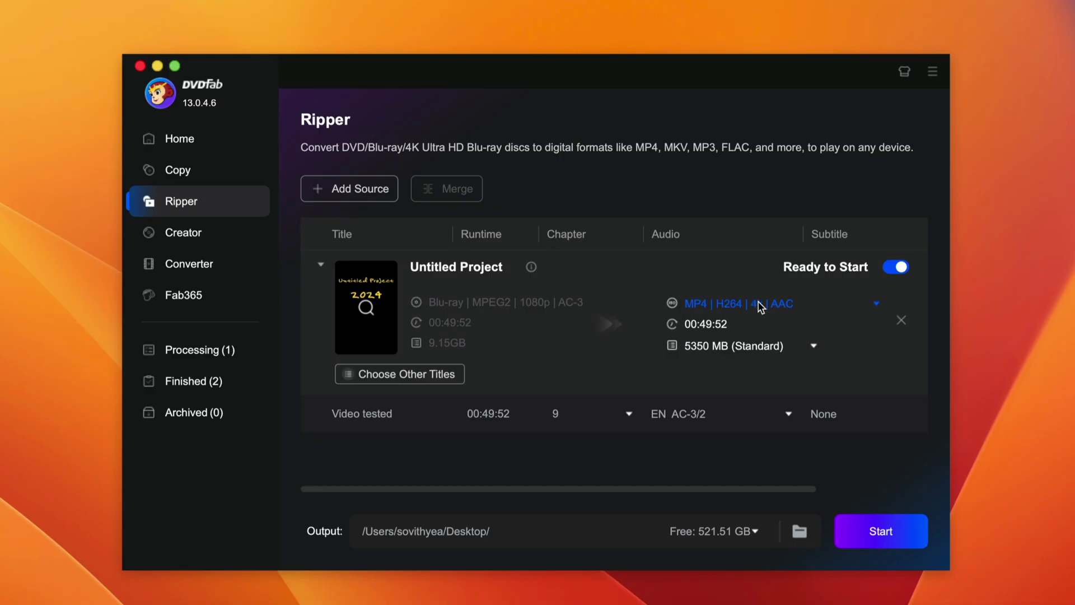
Step: Change the output size from 2710 MB Fast Speed to 5350 MB (Standard)
{"action": "left_click", "coordinate": [764, 346]}
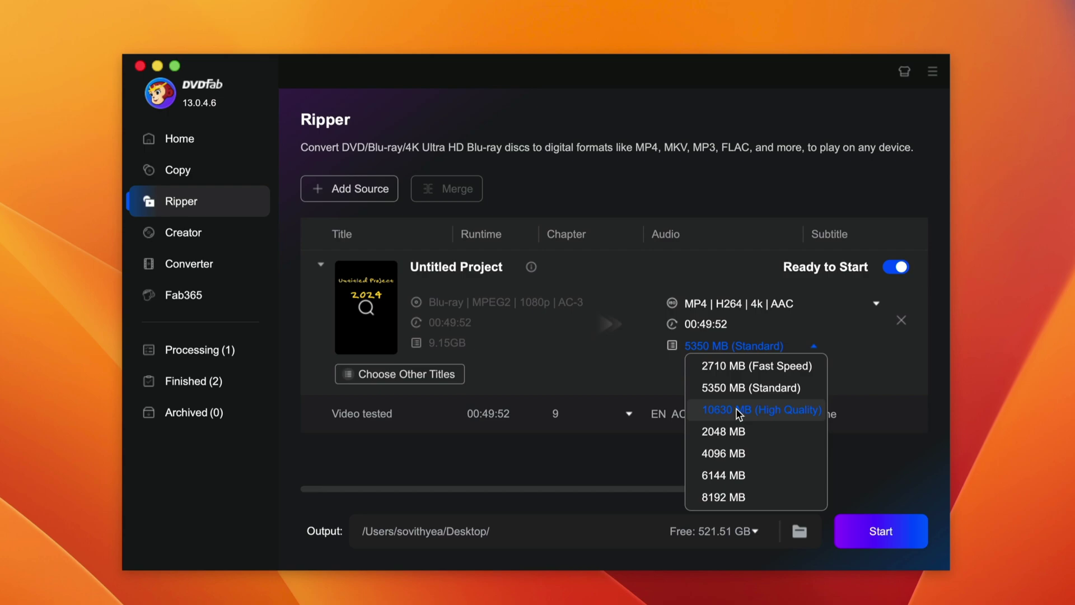
{"action": "left_click", "coordinate": [755, 366]}
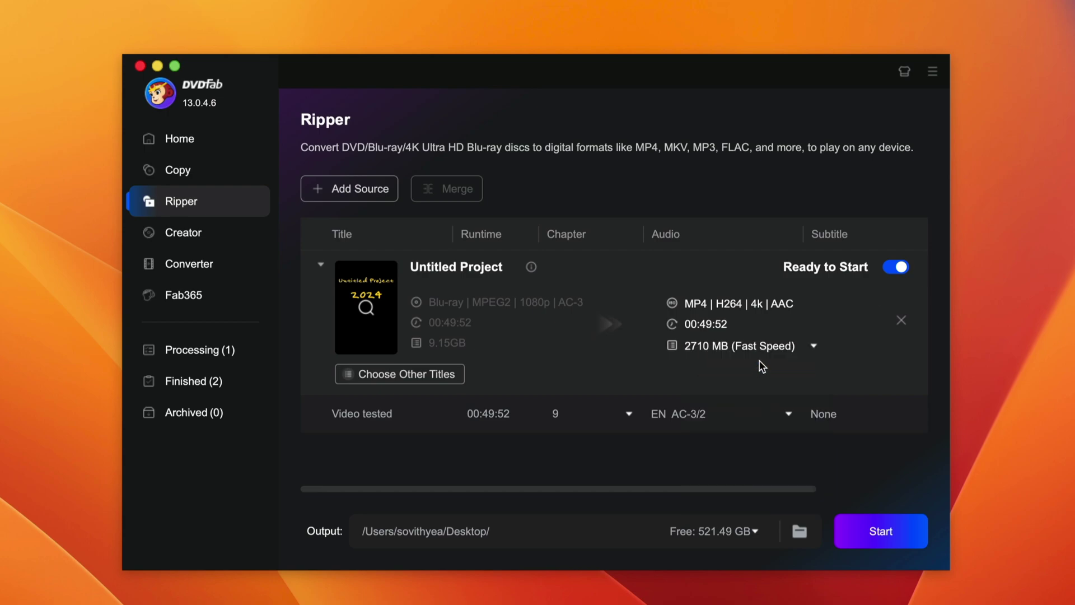
{"action": "left_click", "coordinate": [797, 346]}
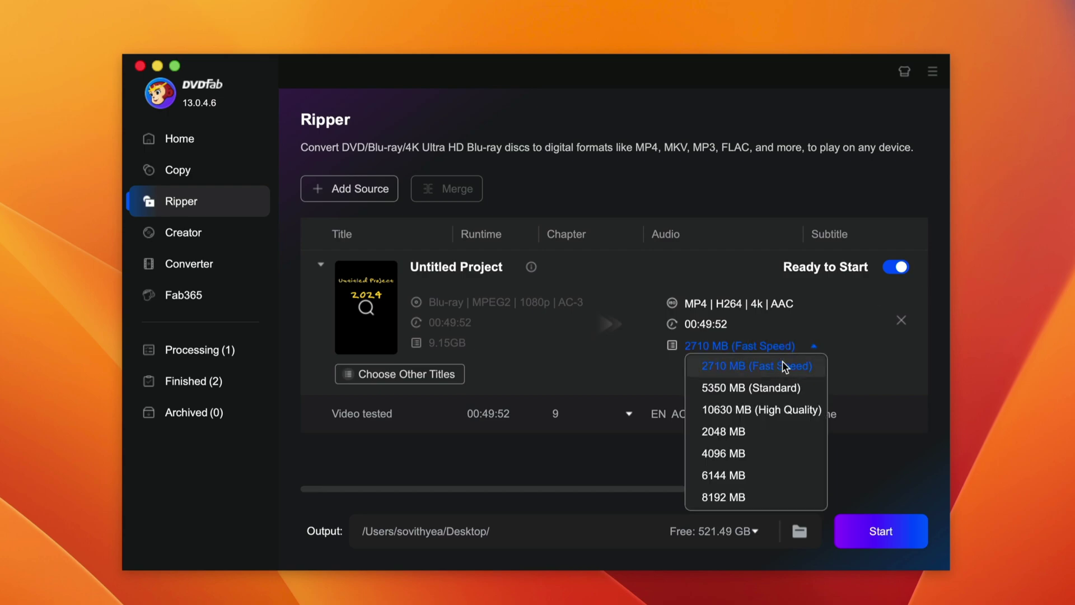
{"action": "left_click", "coordinate": [784, 365]}
{"action": "left_click", "coordinate": [770, 347]}
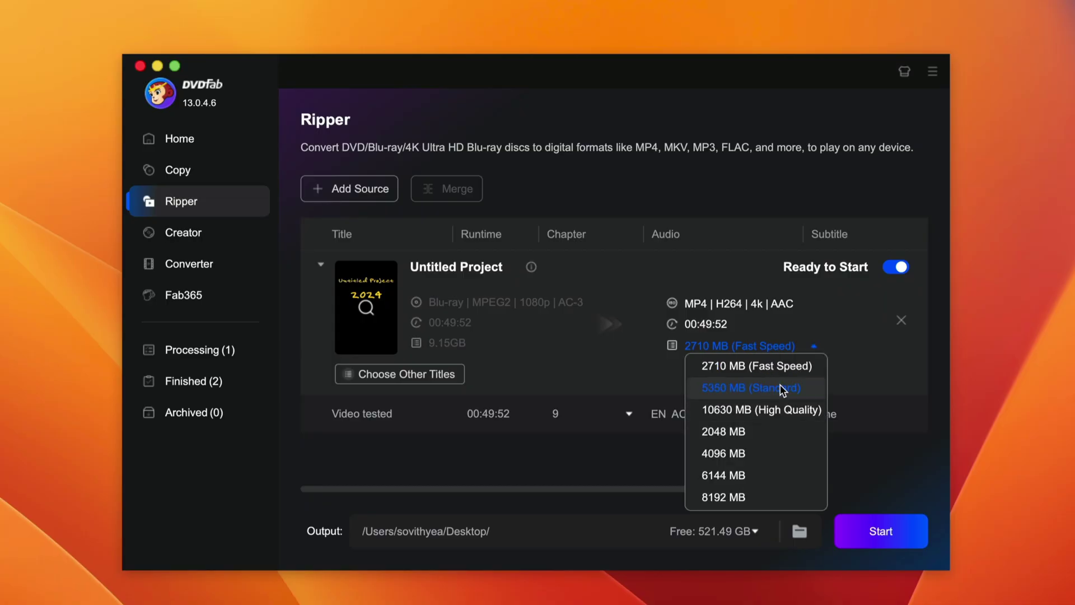
{"action": "left_click", "coordinate": [752, 388]}
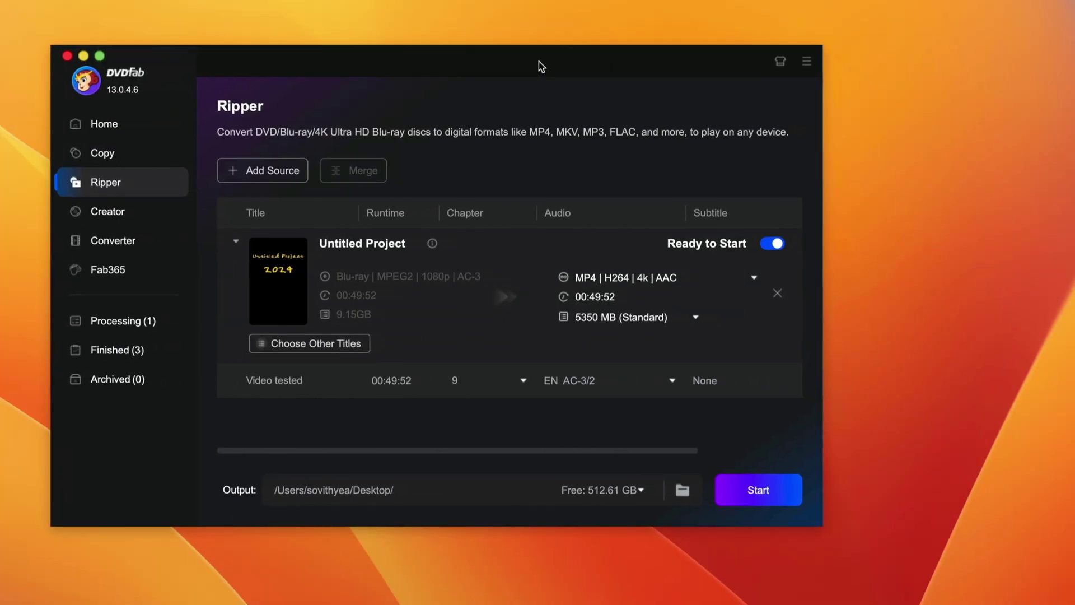
Step: Widen the DVDFab window, preview 'Video tested' at the five-minute mark, then close the player
{"action": "left_click_drag", "start_coordinate": [539, 61], "coordinate": [516, 68]}
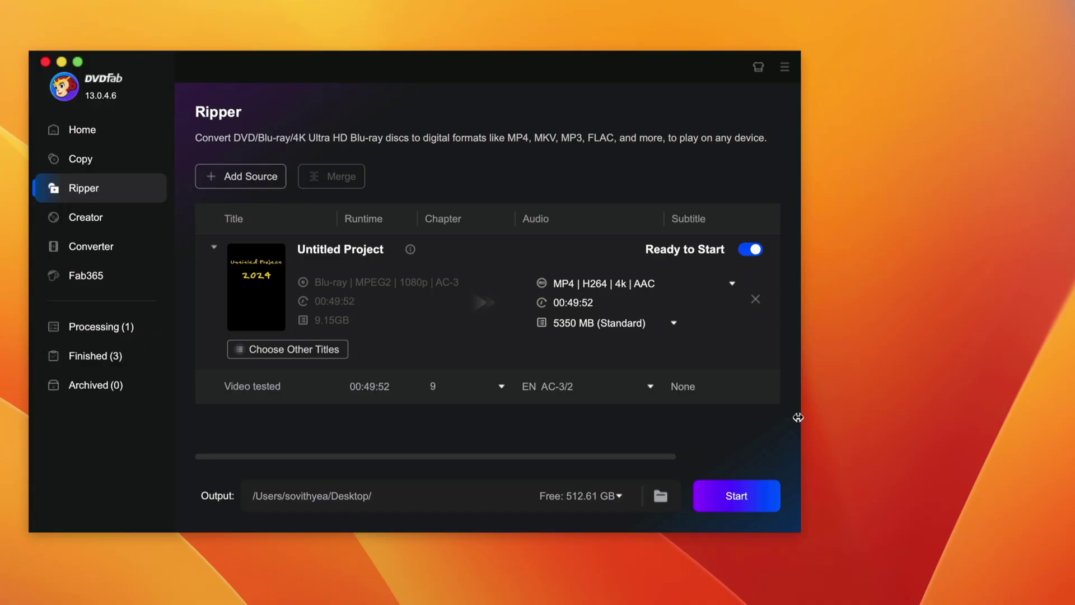
{"action": "left_click_drag", "start_coordinate": [798, 417], "coordinate": [1028, 441]}
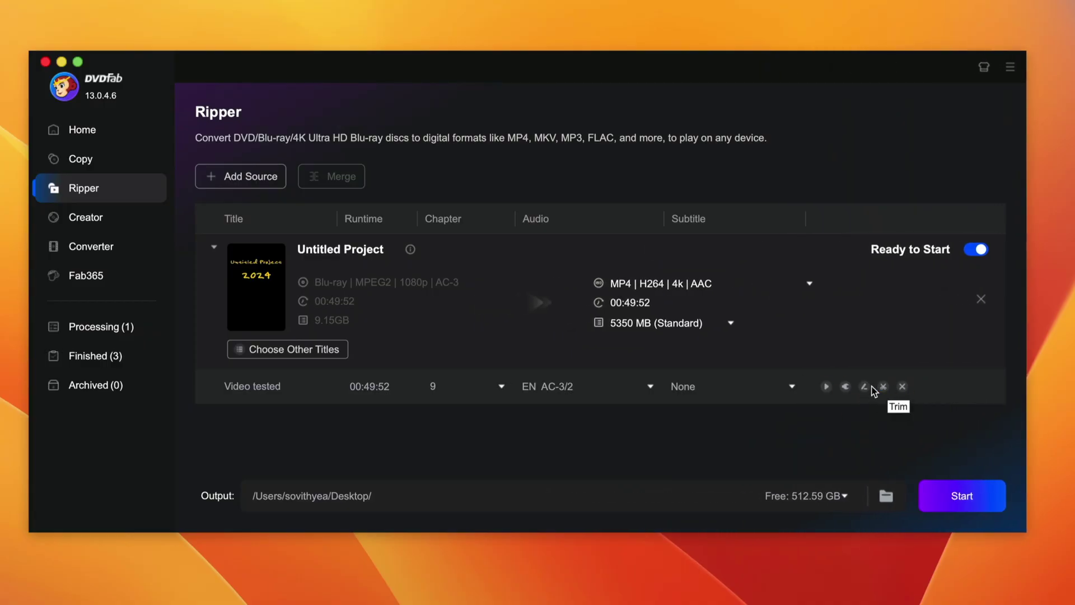
{"action": "mouse_move", "coordinate": [823, 384]}
{"action": "left_mouse_down"}
{"action": "mouse_move", "coordinate": [811, 363]}
{"action": "mouse_move", "coordinate": [827, 386]}
{"action": "left_mouse_up"}
{"action": "left_click", "coordinate": [827, 387]}
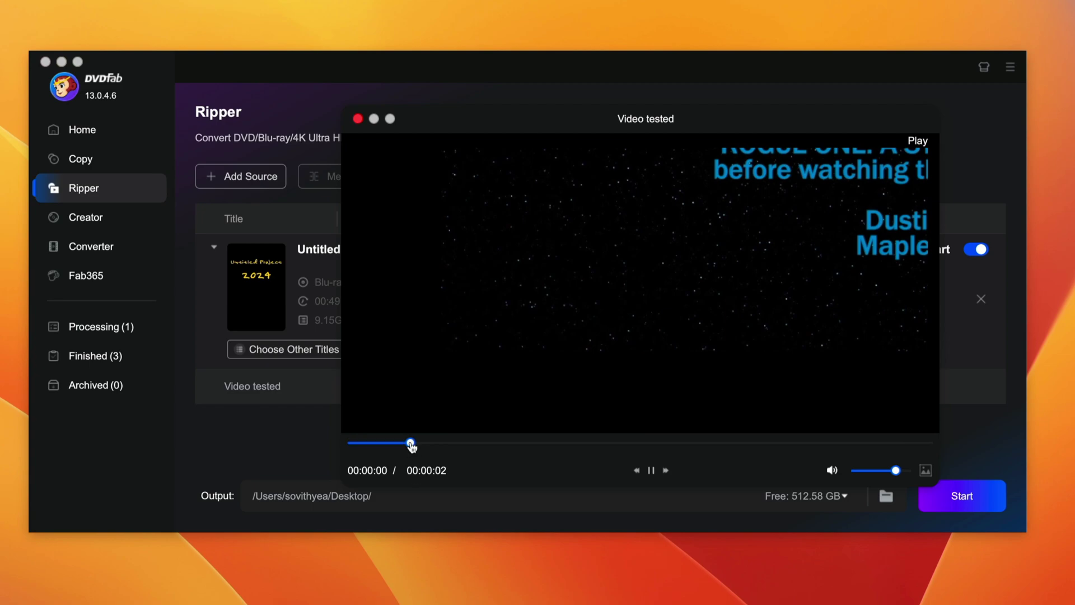
{"action": "left_click", "coordinate": [411, 443]}
{"action": "left_click", "coordinate": [359, 119]}
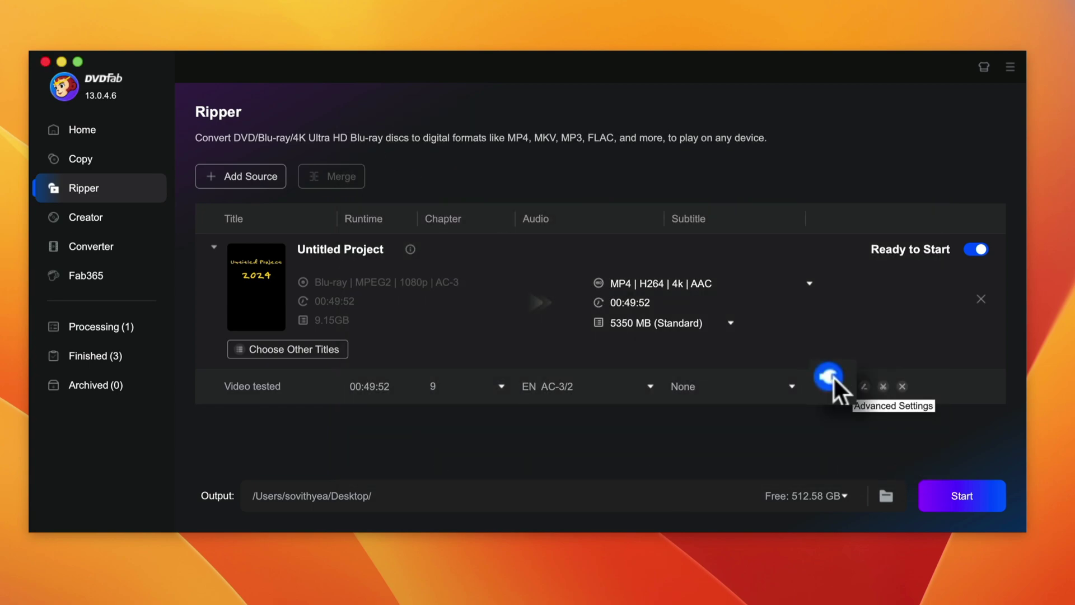
{"action": "left_click", "coordinate": [846, 386]}
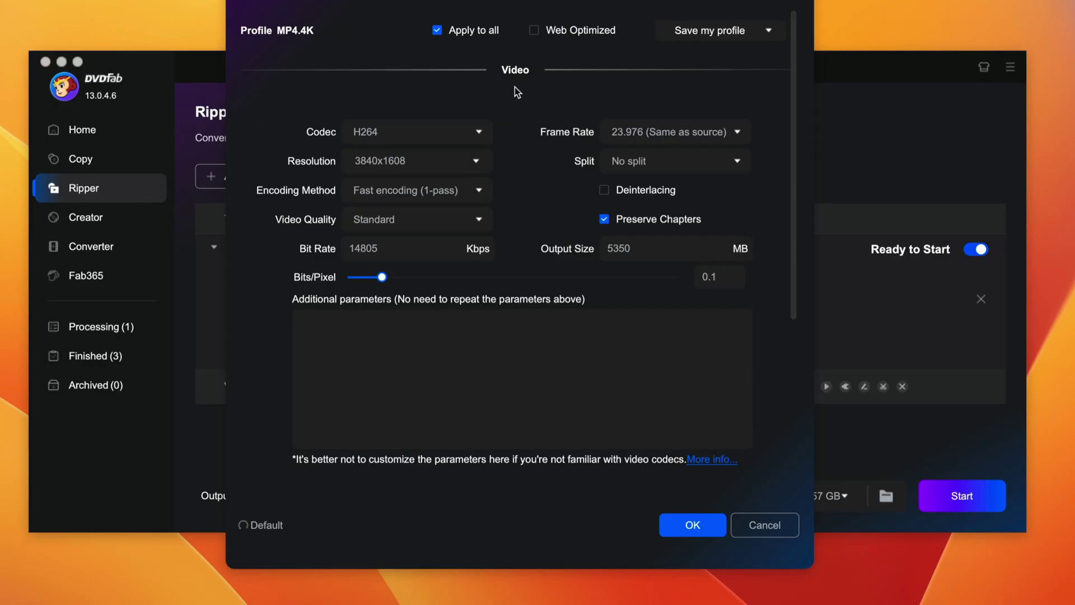
{"action": "left_click", "coordinate": [477, 133]}
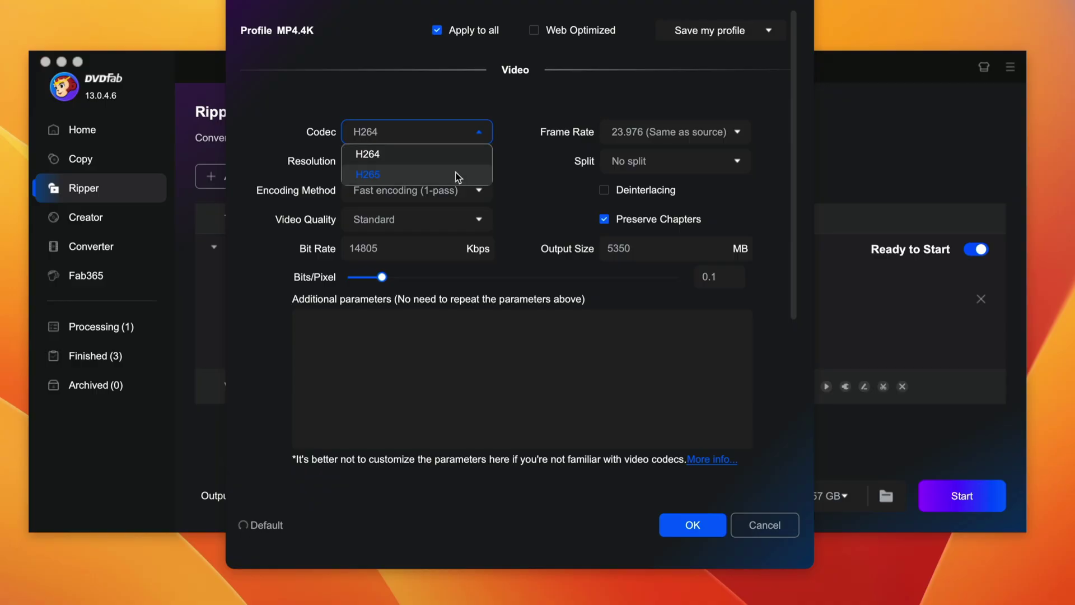
{"action": "left_click", "coordinate": [457, 103]}
{"action": "left_click", "coordinate": [457, 158]}
{"action": "left_click_drag", "start_coordinate": [407, 161], "coordinate": [331, 161]}
{"action": "left_click", "coordinate": [388, 160]}
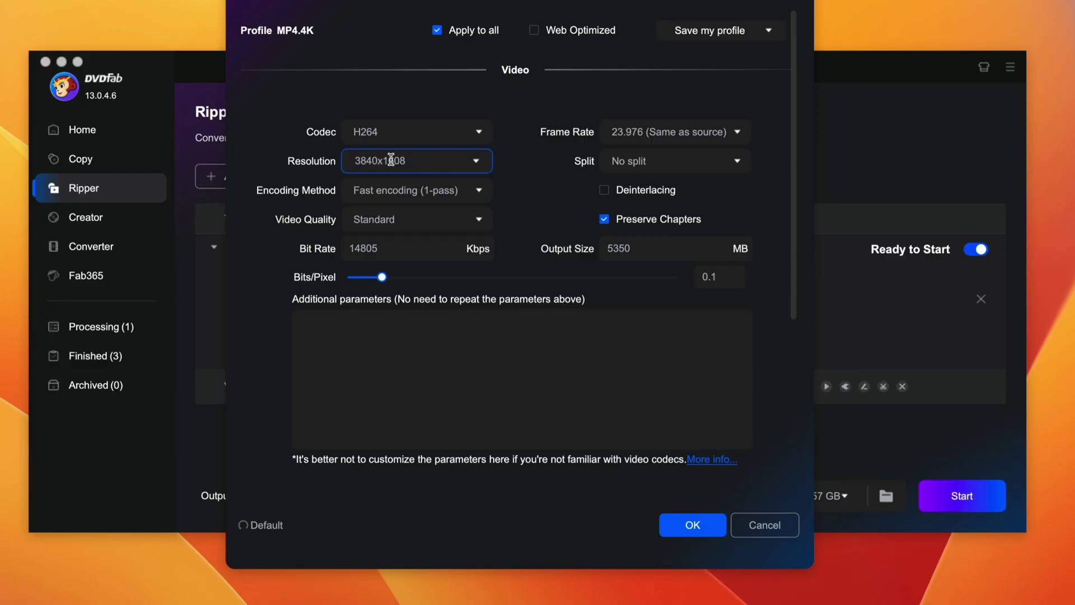
{"action": "left_click", "coordinate": [472, 195]}
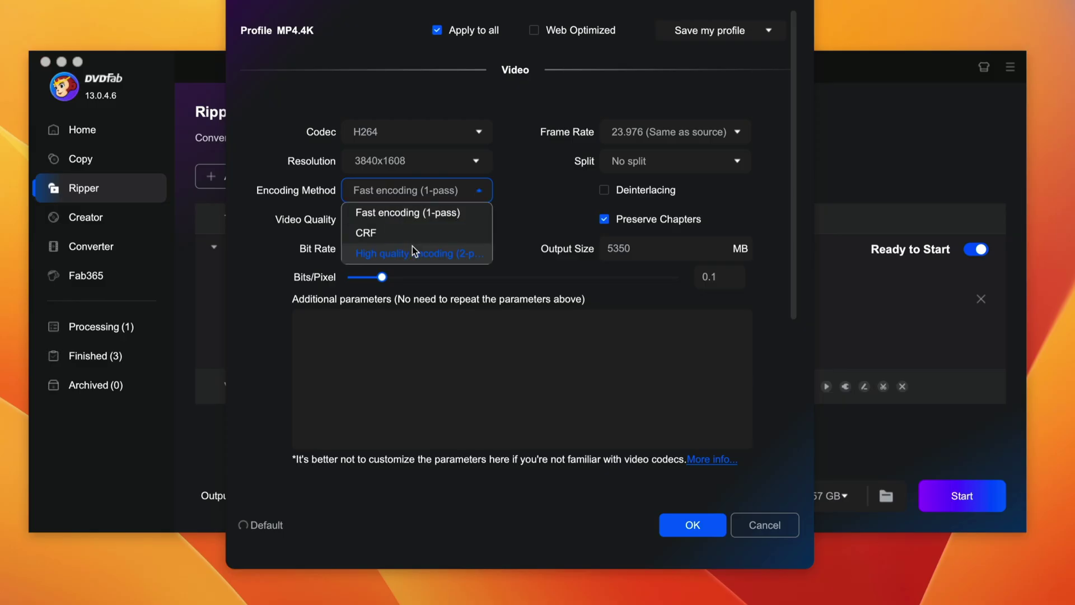
{"action": "left_click", "coordinate": [403, 192]}
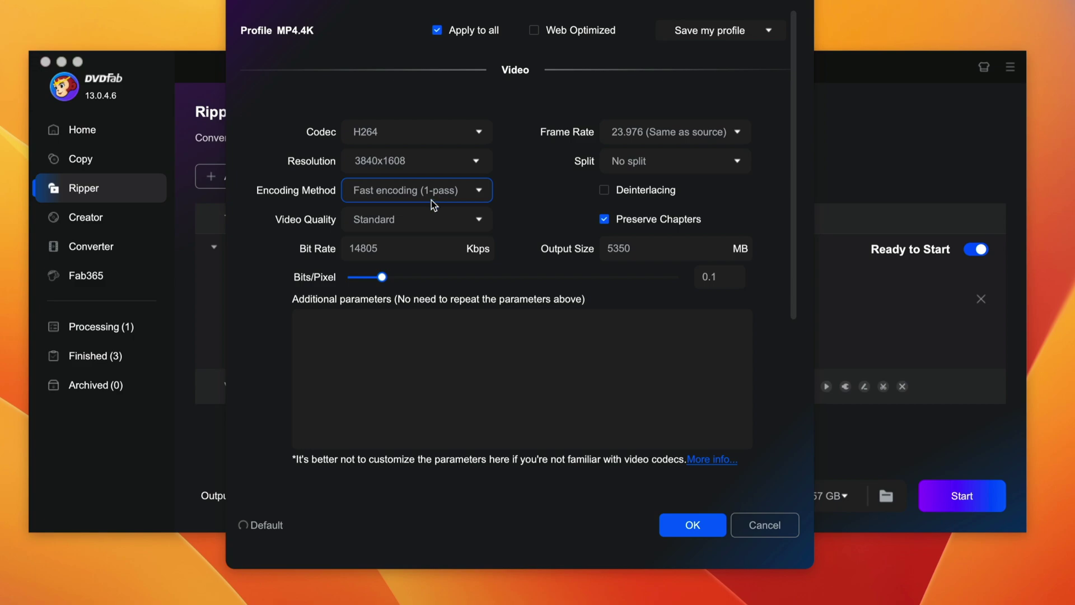
{"action": "left_click", "coordinate": [476, 225]}
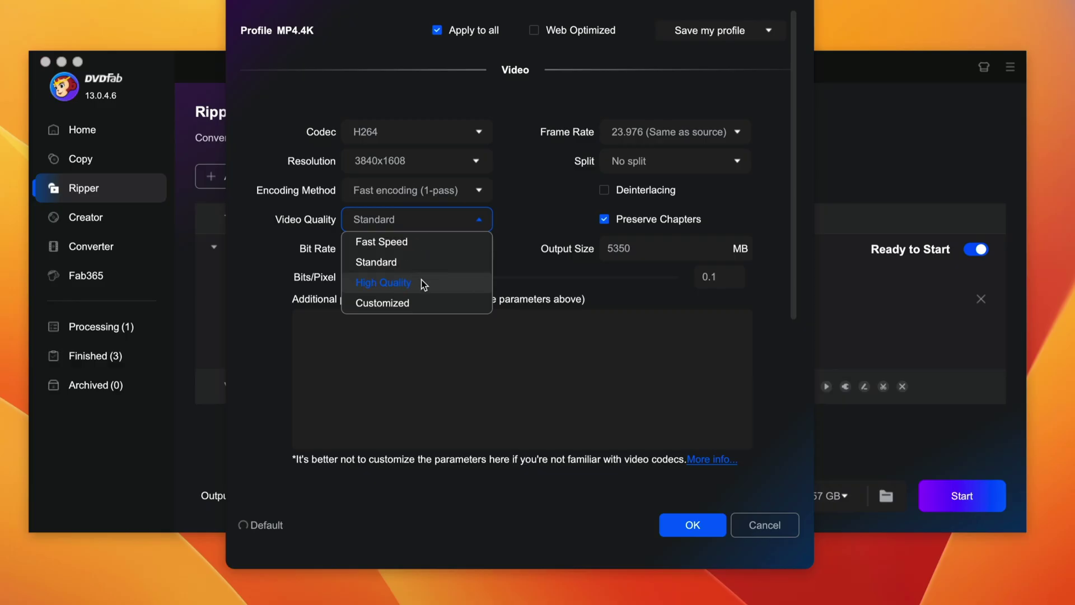
{"action": "left_click", "coordinate": [377, 254]}
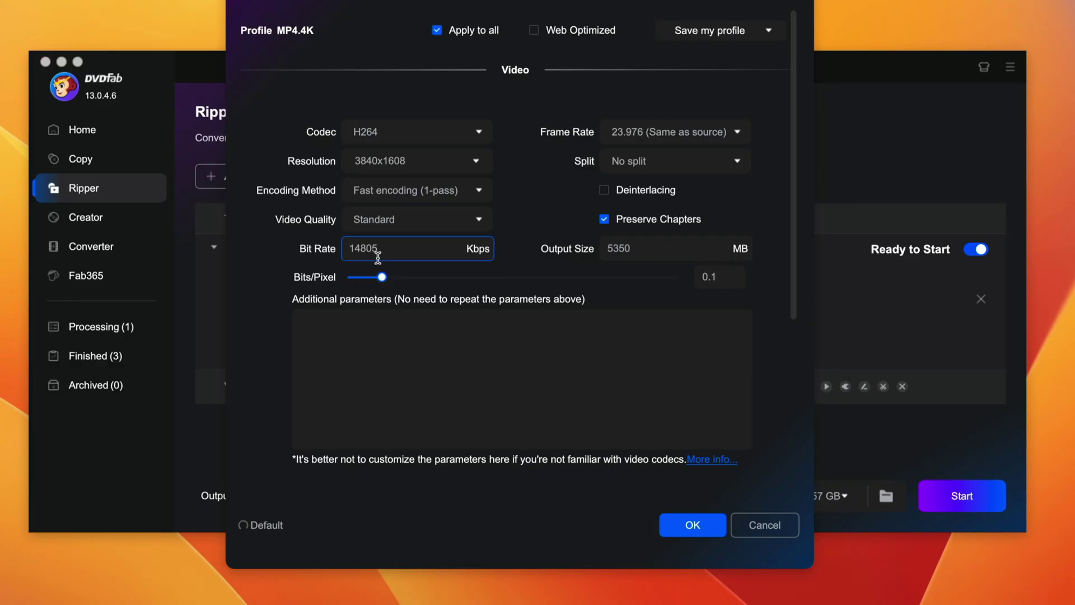
{"action": "left_click", "coordinate": [702, 139]}
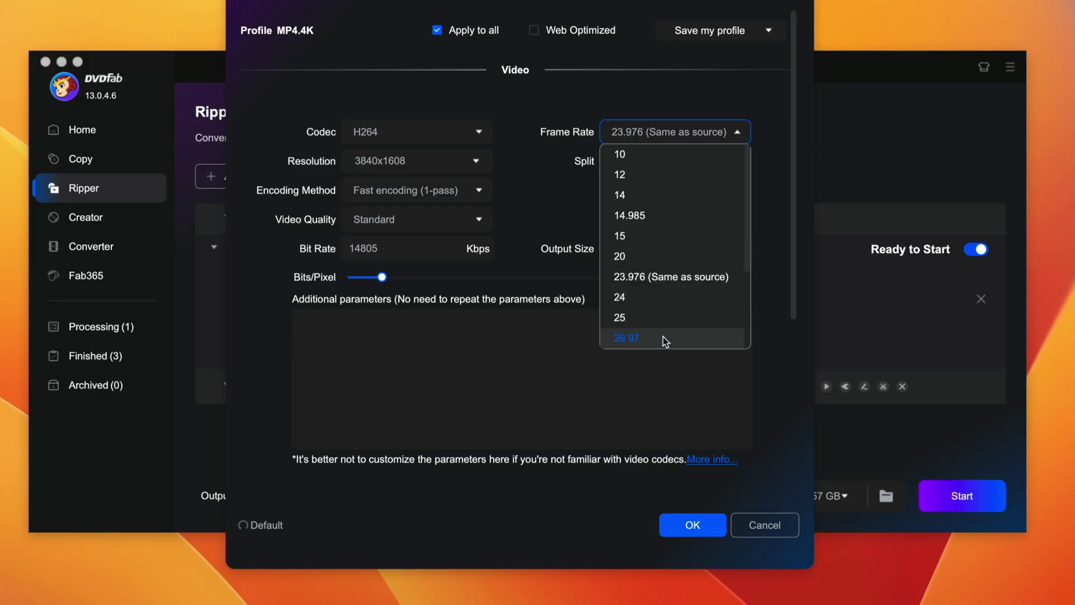
{"action": "left_click", "coordinate": [671, 161]}
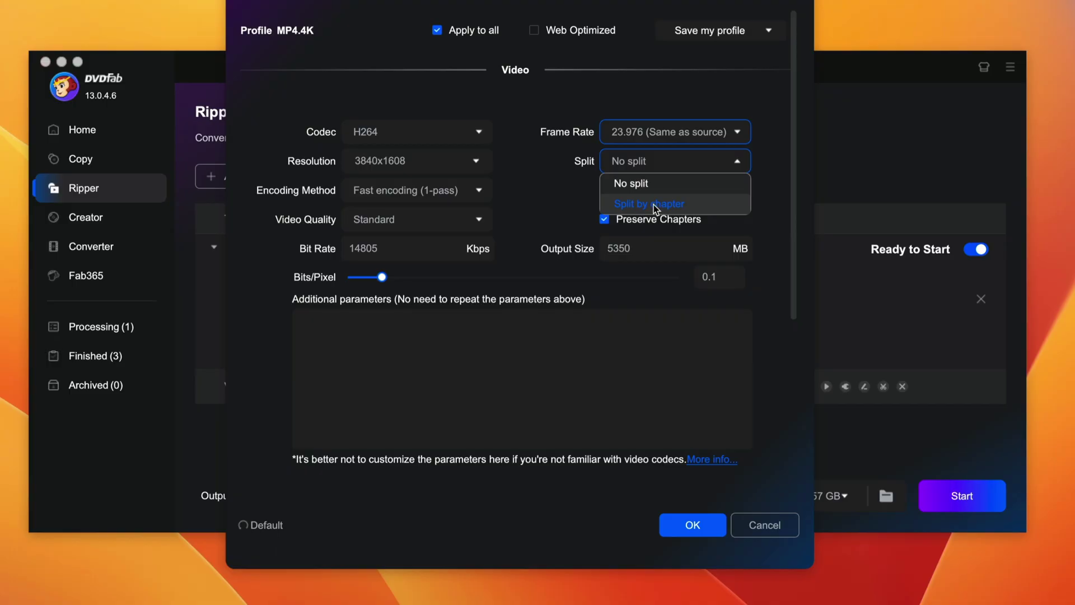
{"action": "left_click", "coordinate": [670, 348]}
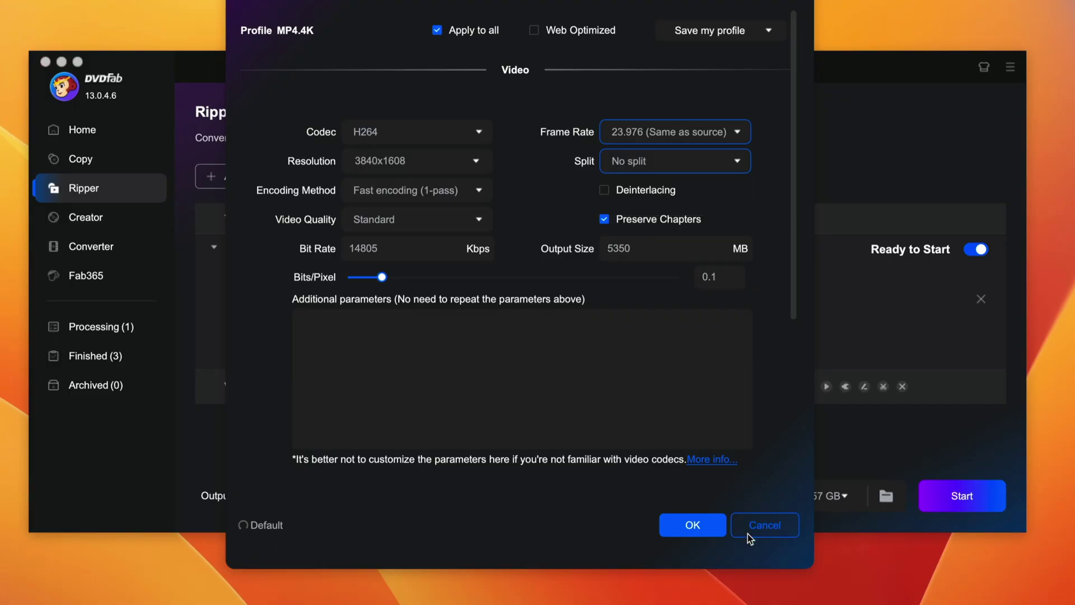
Step: Confirm the profile settings and open the title's Edit window to inspect its crop values
{"action": "left_click", "coordinate": [699, 529]}
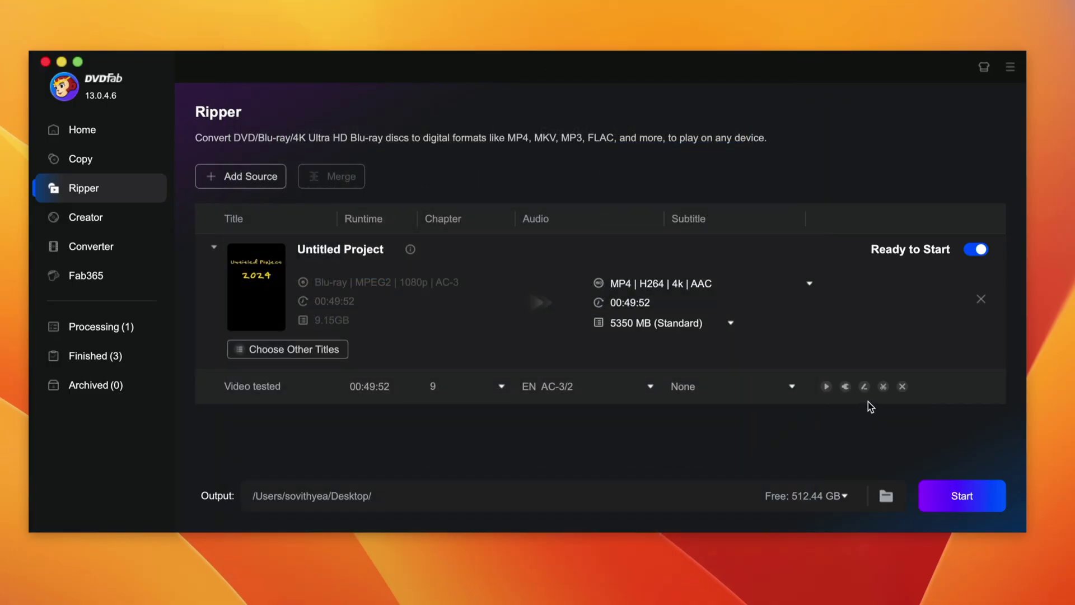
{"action": "left_click", "coordinate": [864, 387]}
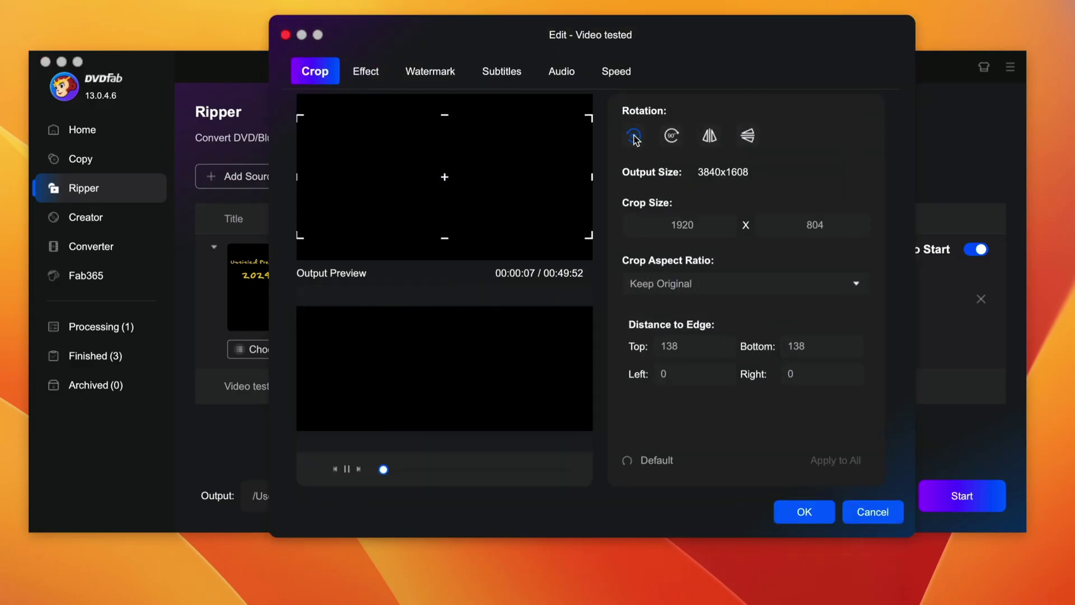
{"action": "left_click", "coordinate": [701, 224]}
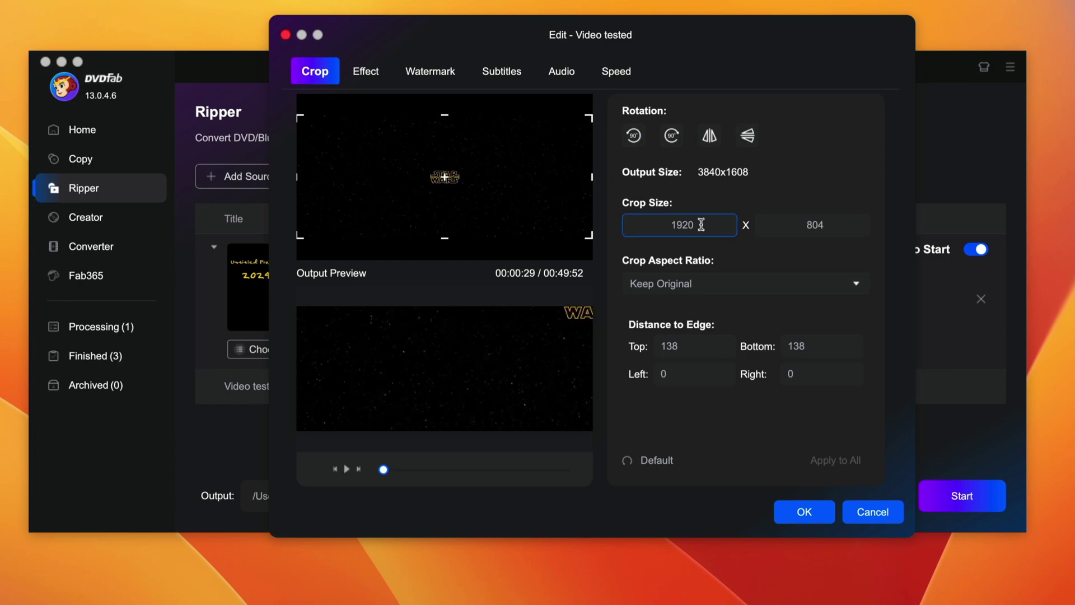
{"action": "double_click", "coordinate": [820, 221]}
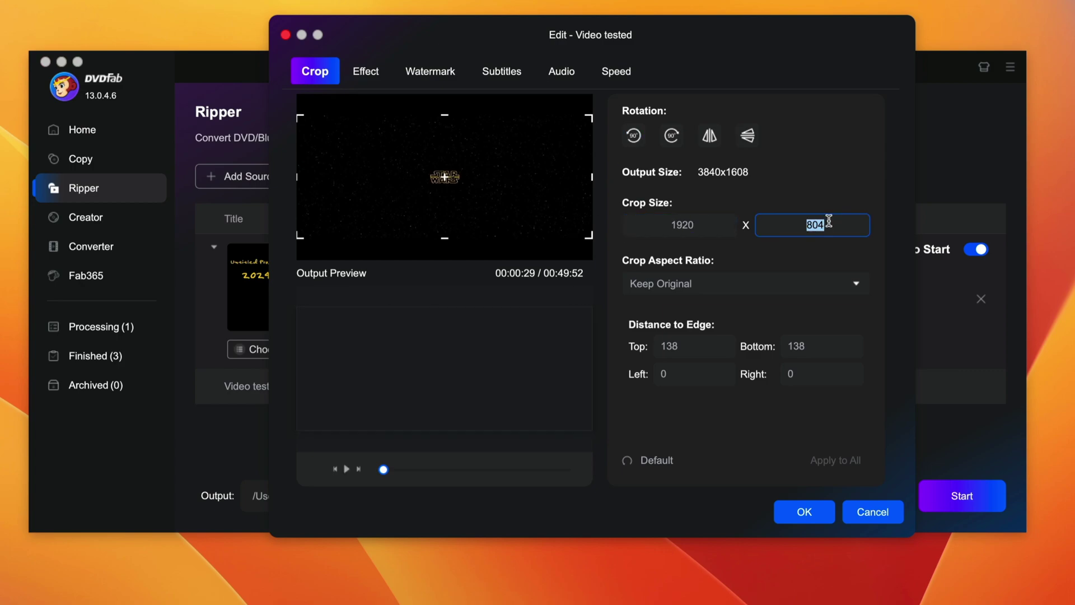
{"action": "left_click", "coordinate": [646, 245]}
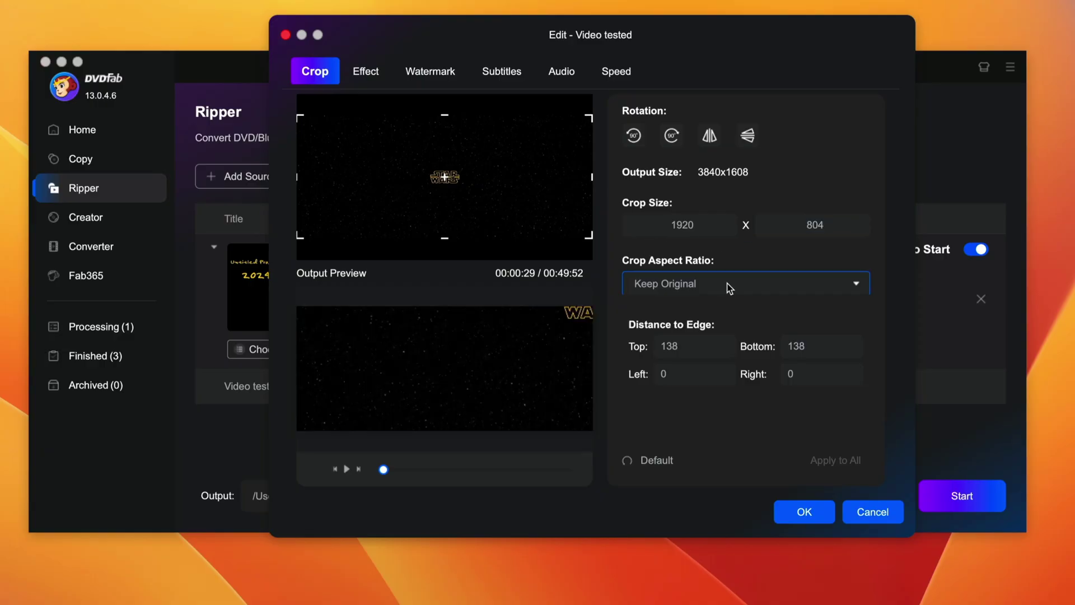
{"action": "left_click", "coordinate": [706, 347]}
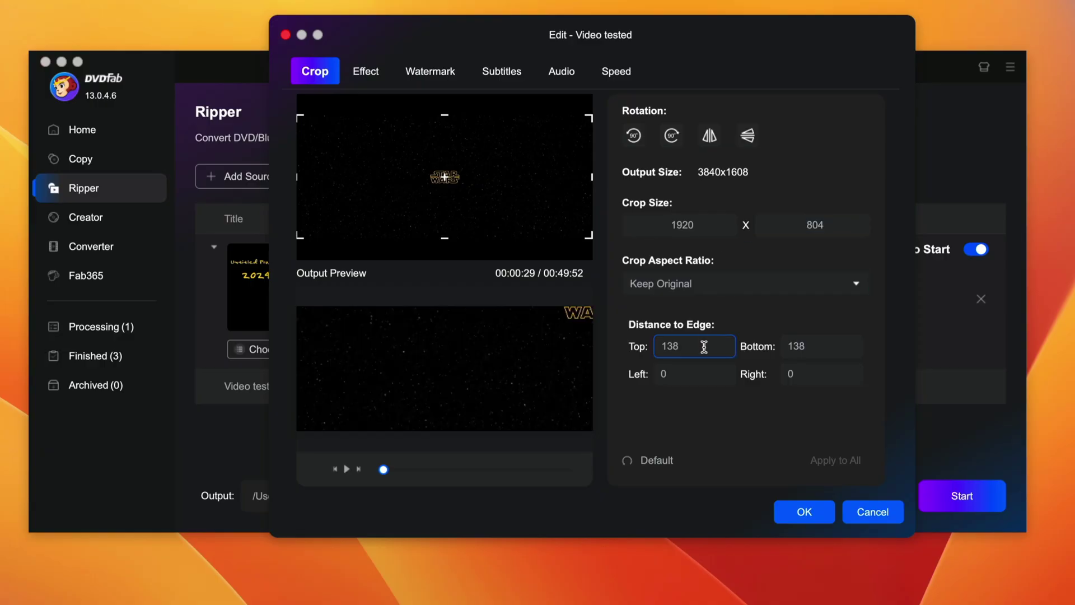
{"action": "left_click", "coordinate": [730, 379]}
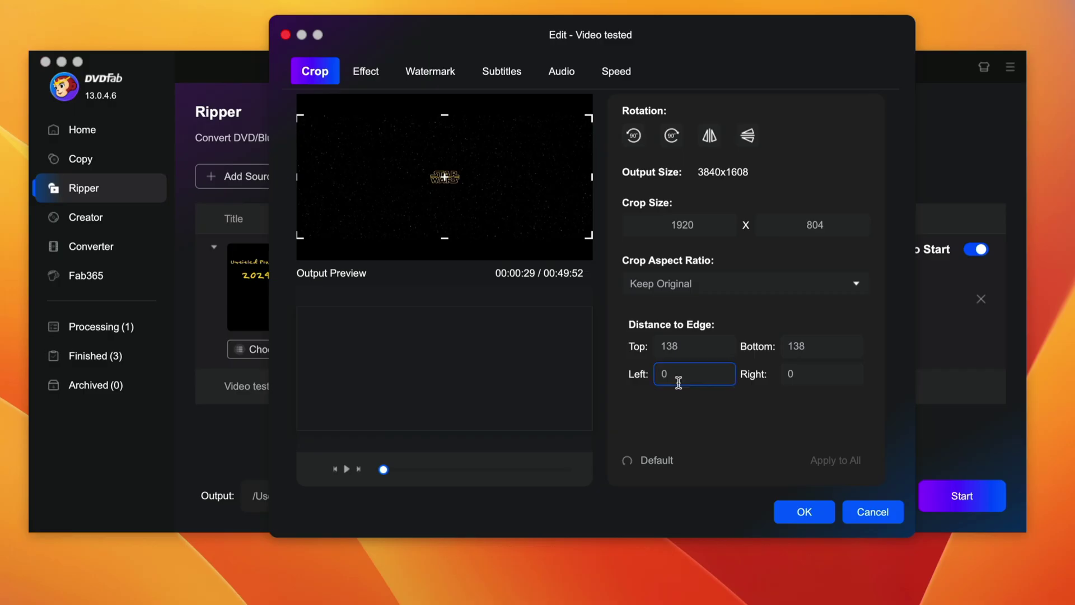
{"action": "left_click", "coordinate": [809, 370]}
{"action": "left_click", "coordinate": [680, 224]}
Step: Review the colour, watermark, subtitle and audio tabs, keep 1X speed, and confirm
{"action": "left_click", "coordinate": [367, 72]}
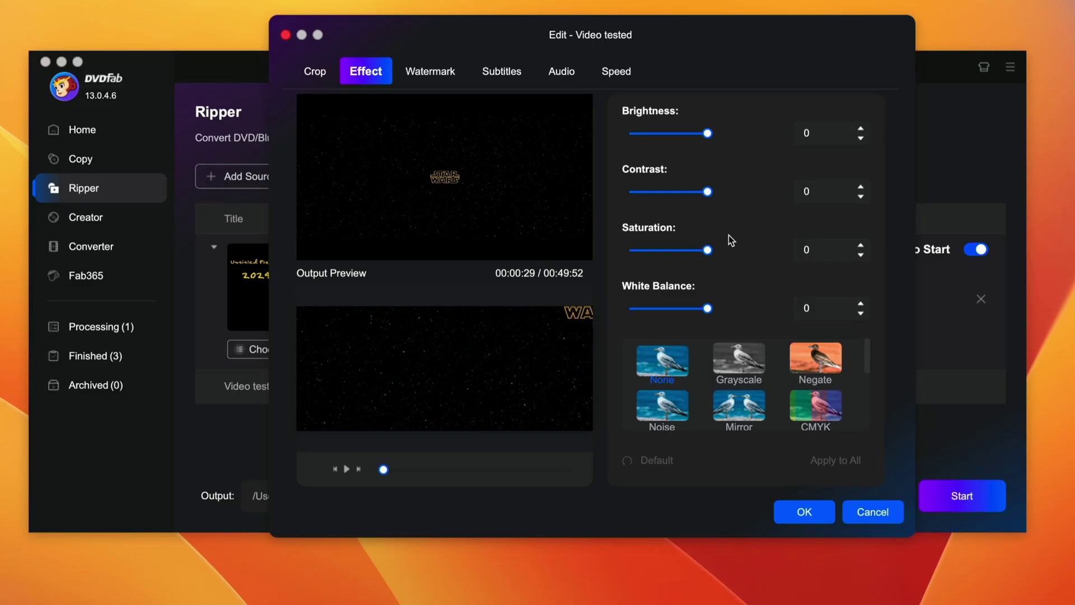
{"action": "left_click", "coordinate": [430, 71]}
{"action": "left_click", "coordinate": [501, 71]}
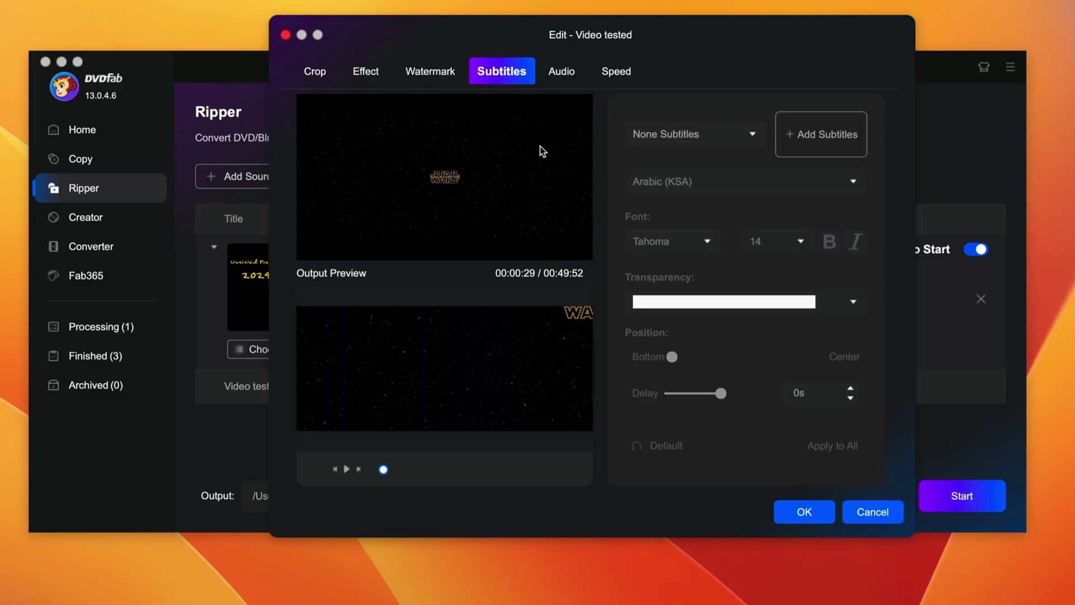
{"action": "left_click", "coordinate": [561, 71]}
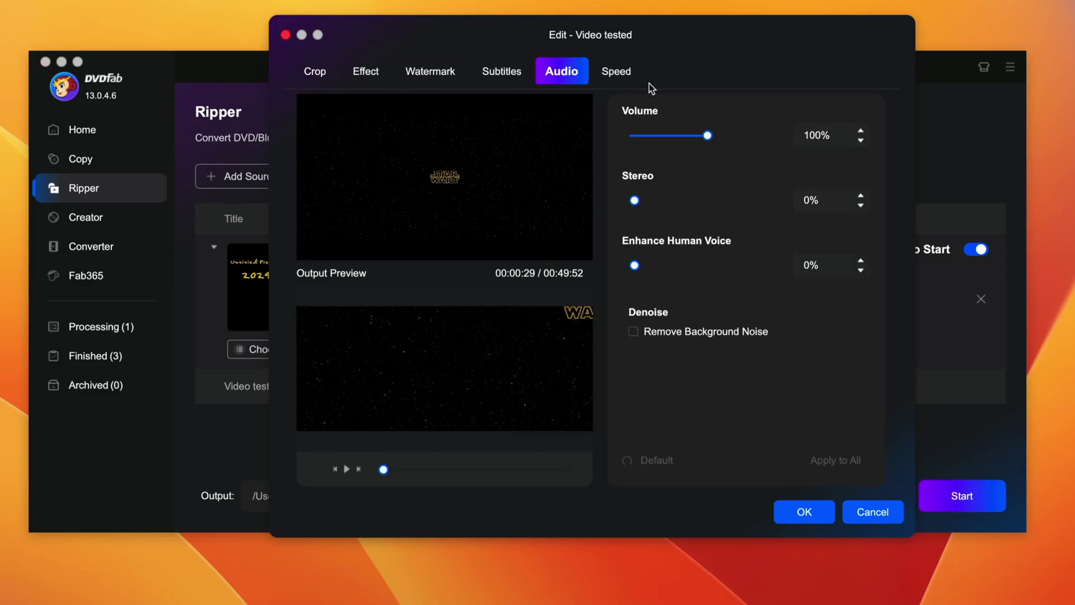
{"action": "left_click", "coordinate": [619, 78]}
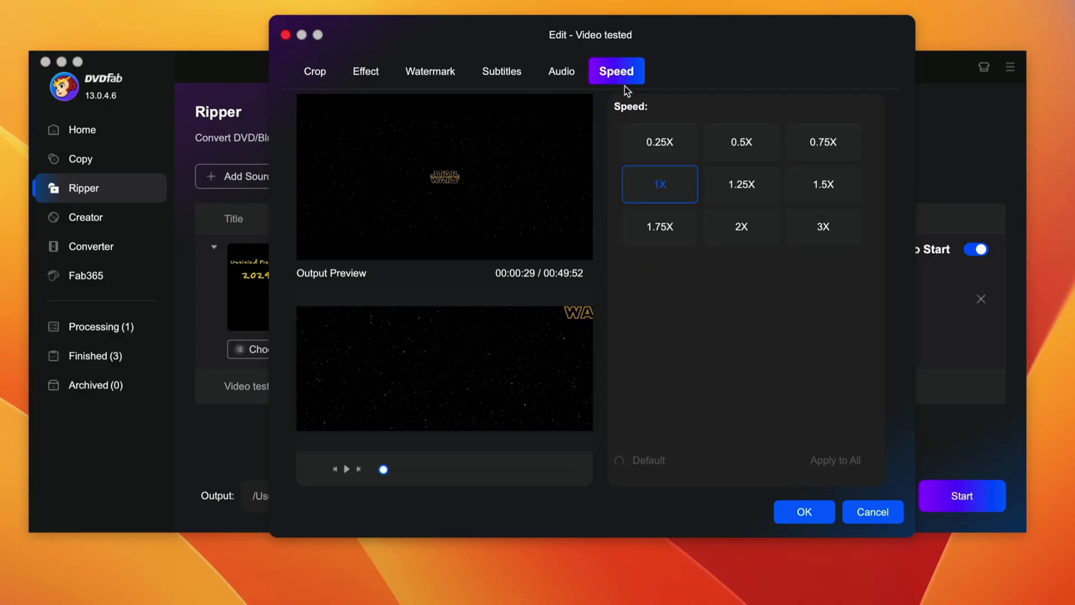
{"action": "left_click", "coordinate": [800, 512]}
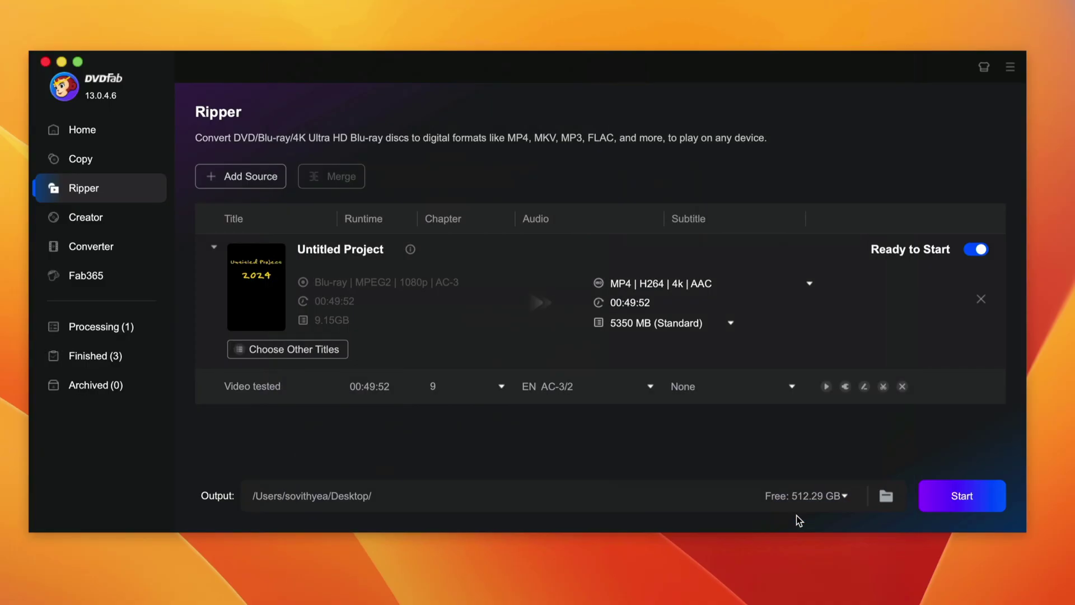
{"action": "left_click", "coordinate": [883, 386]}
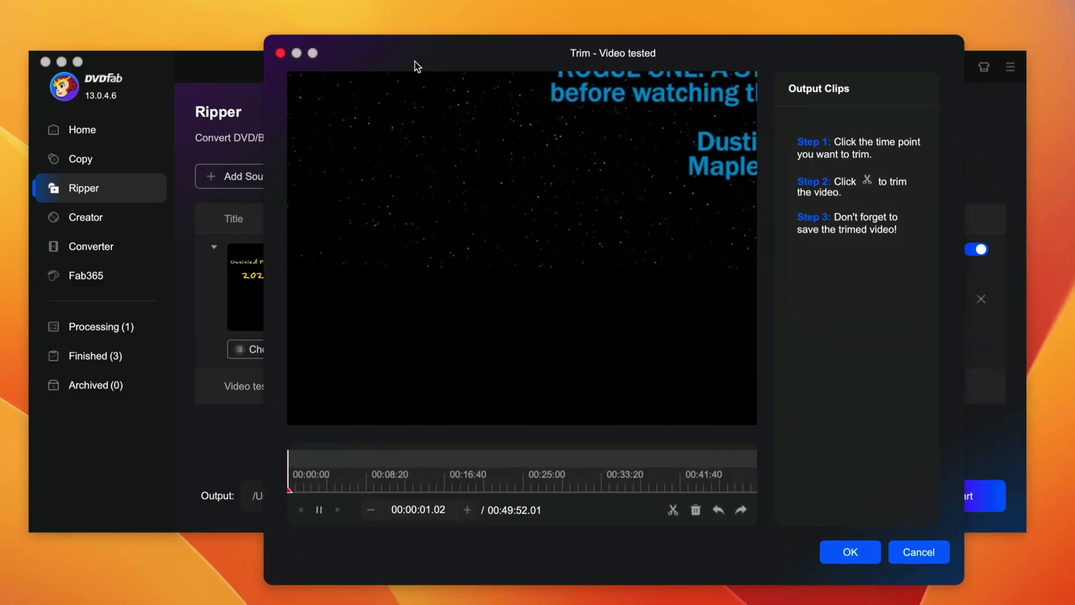
{"action": "left_click", "coordinate": [285, 492]}
{"action": "left_click_drag", "start_coordinate": [284, 492], "coordinate": [386, 486]}
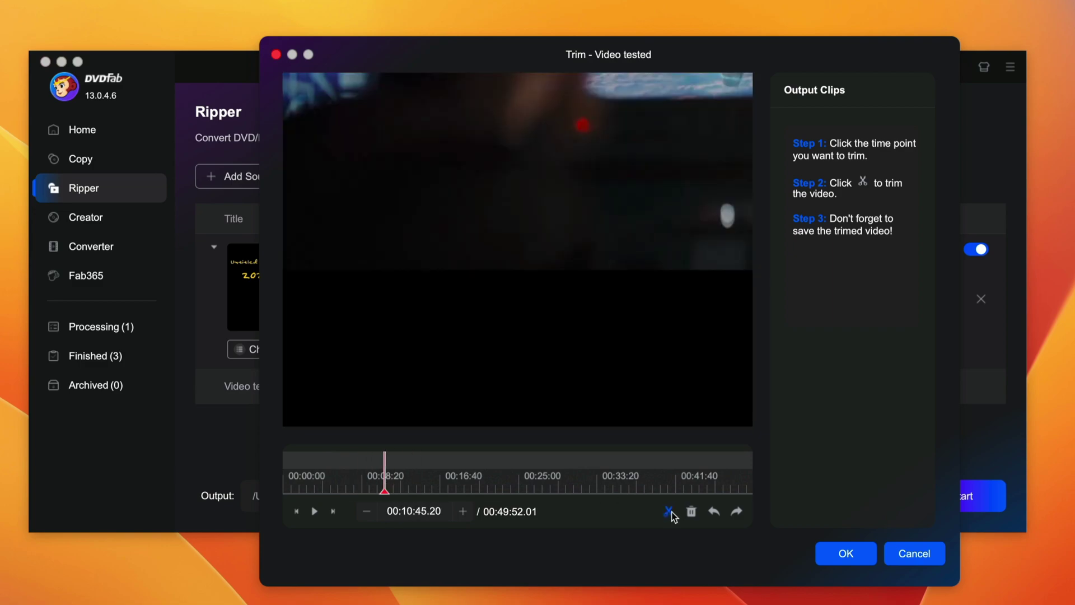
{"action": "left_click", "coordinate": [908, 551]}
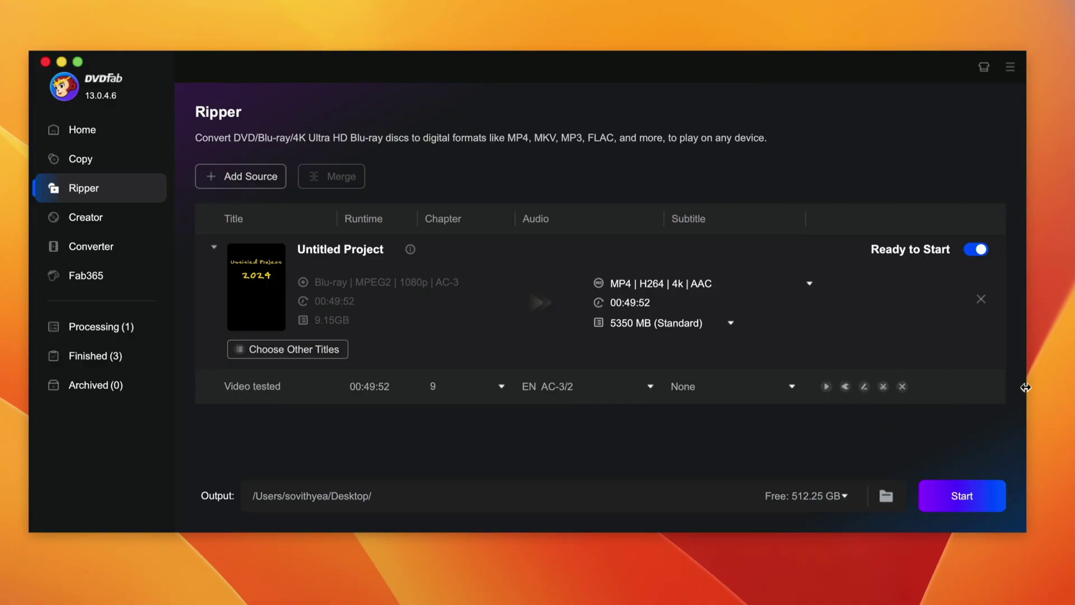
Step: Narrow the window and shift it right, then cancel the folder browser so output stays on the Desktop
{"action": "left_click_drag", "start_coordinate": [1026, 387], "coordinate": [772, 397]}
{"action": "left_click_drag", "start_coordinate": [283, 67], "coordinate": [478, 60]}
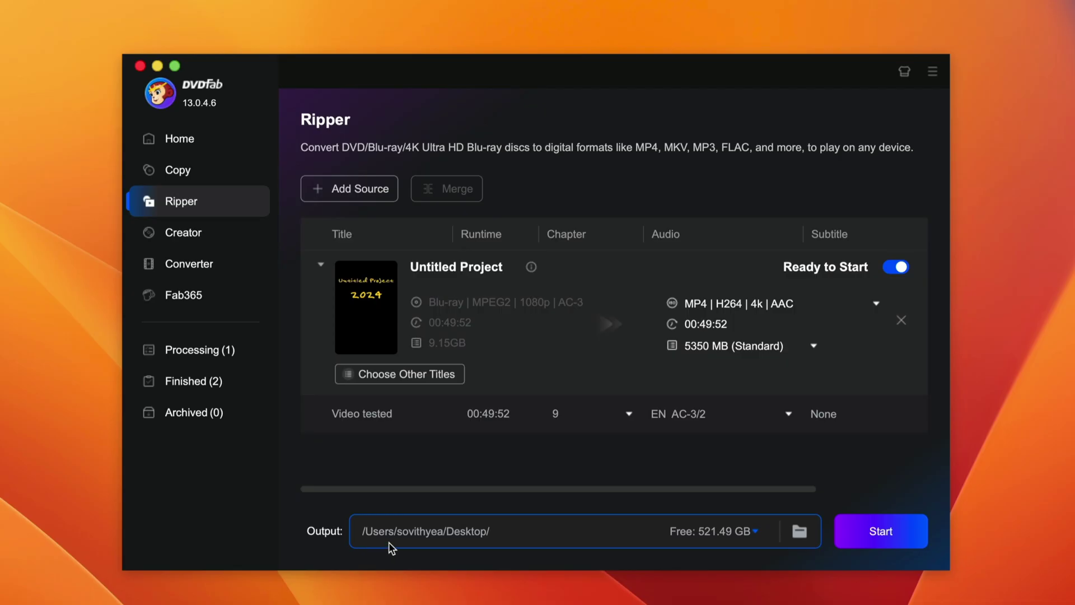
{"action": "left_click", "coordinate": [798, 532]}
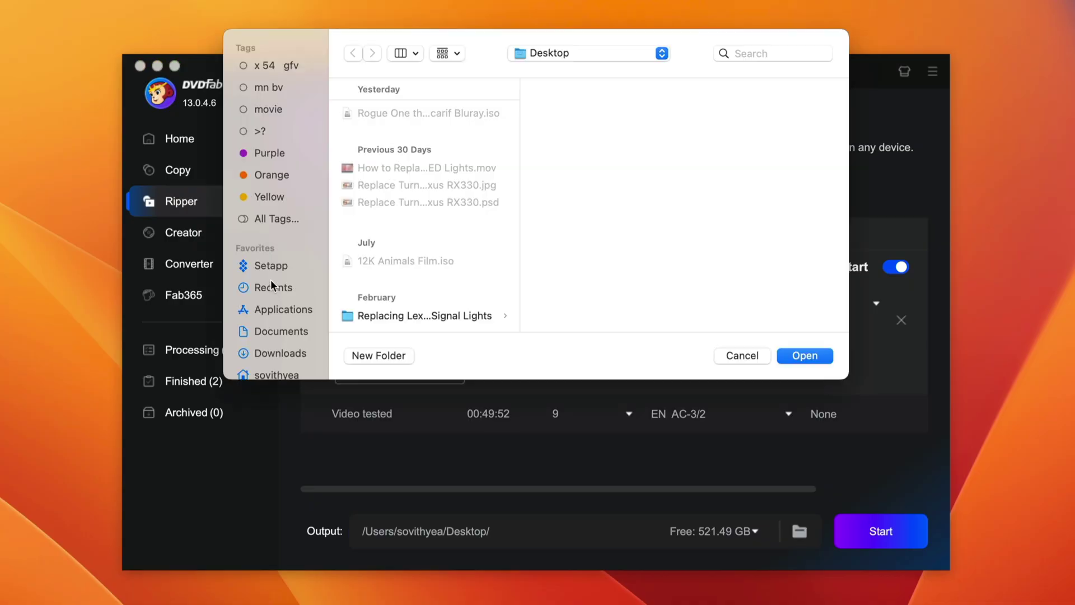
{"action": "scroll", "coordinate": [275, 280], "scroll_direction": "down", "scroll_amount": 5}
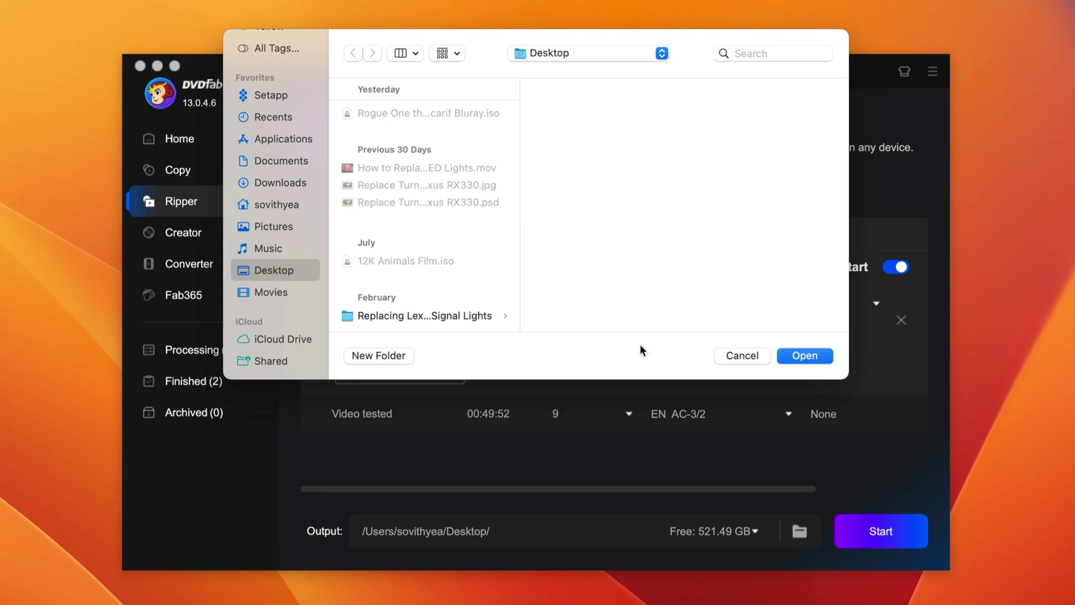
{"action": "left_click", "coordinate": [741, 355]}
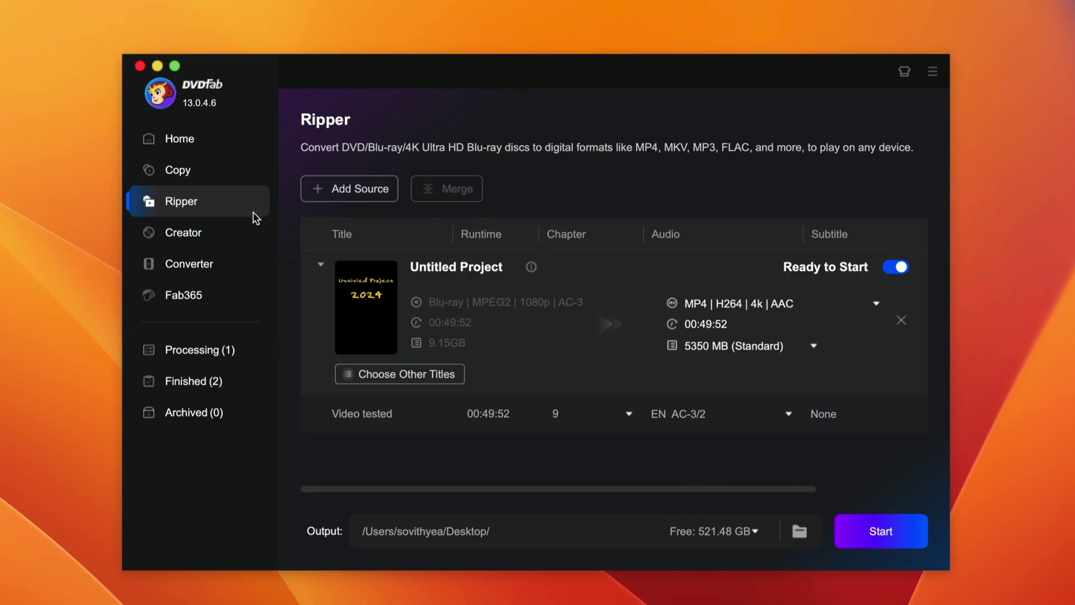
Step: Rip 'Video tested' to MP4.4K and wait until 'Process Completed Successfully!' appears
{"action": "left_click", "coordinate": [879, 533]}
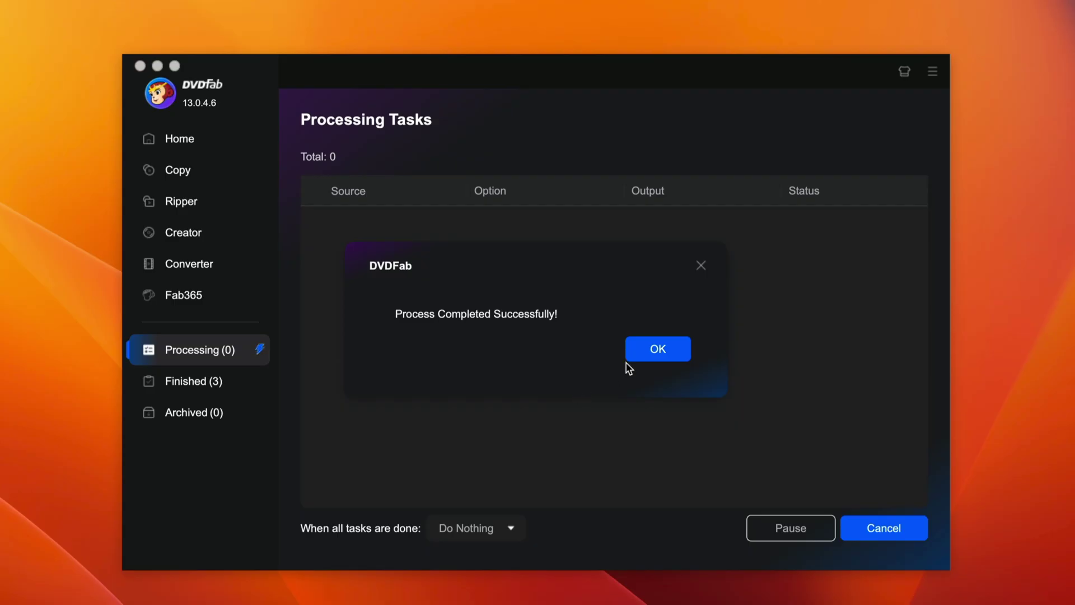
Step: Open the Untitled Project output folder and confirm in Get Info that Video tested.mp4 is 3840×1608
{"action": "left_click", "coordinate": [664, 355]}
{"action": "left_click", "coordinate": [566, 103]}
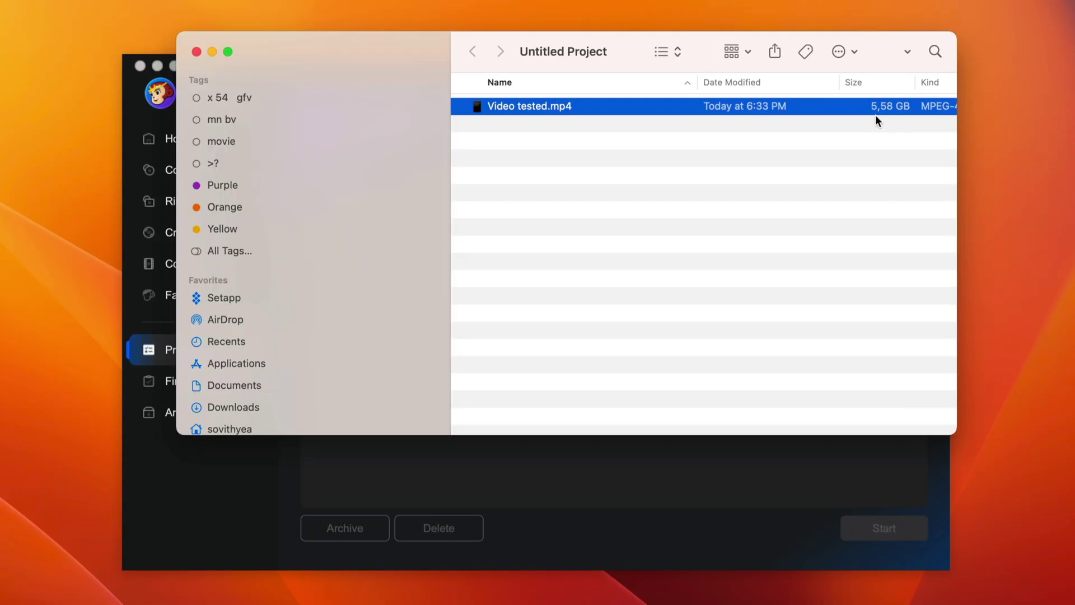
{"action": "right_click", "coordinate": [611, 108]}
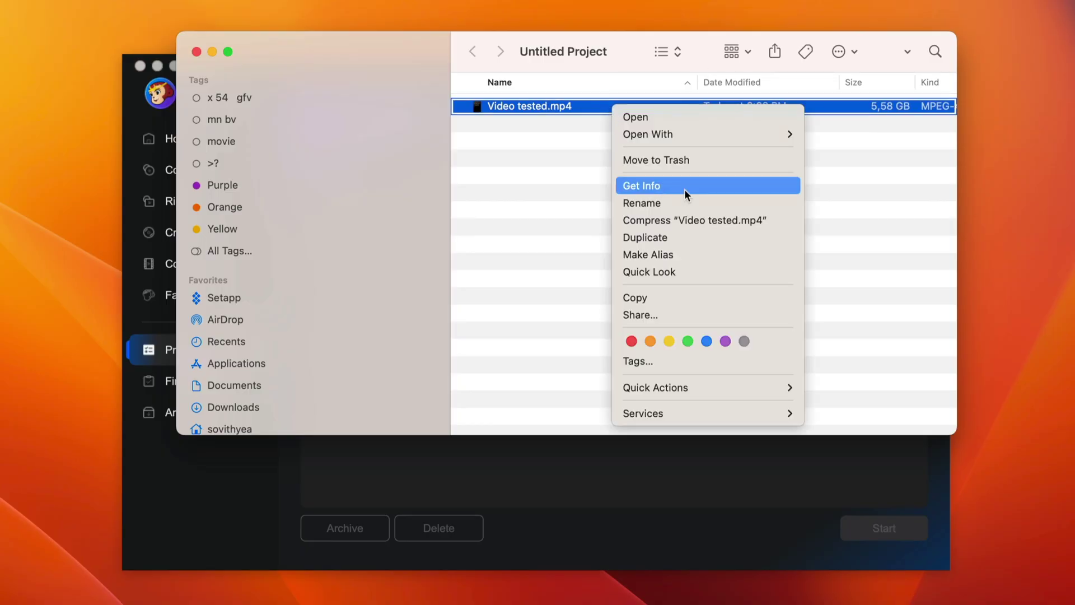
{"action": "left_click", "coordinate": [684, 189]}
{"action": "left_click_drag", "start_coordinate": [533, 339], "coordinate": [581, 341]}
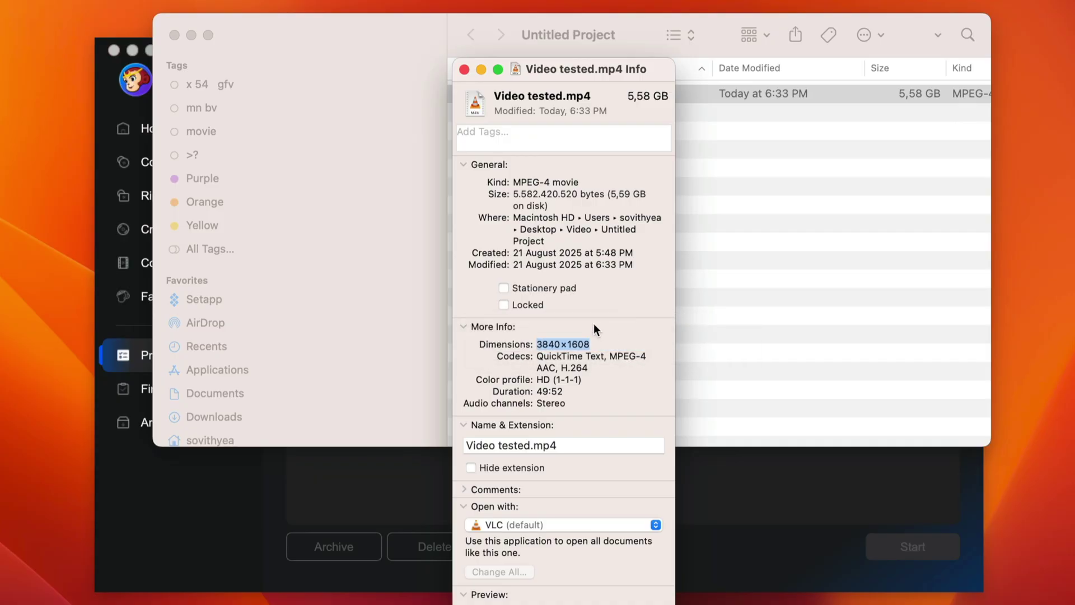
{"action": "key", "text": "super+w"}
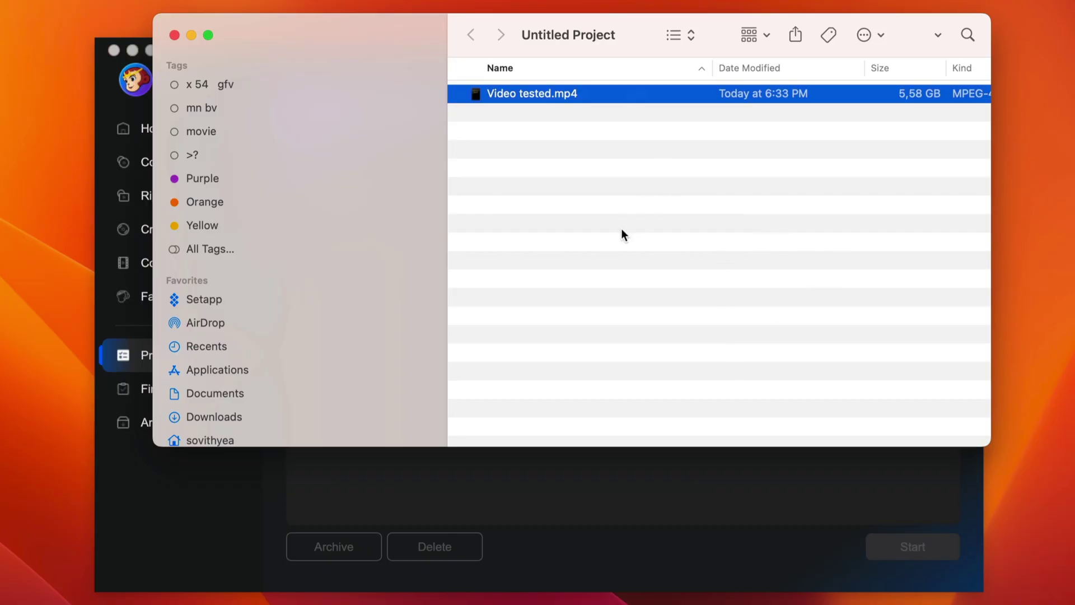
{"action": "key", "text": "space"}
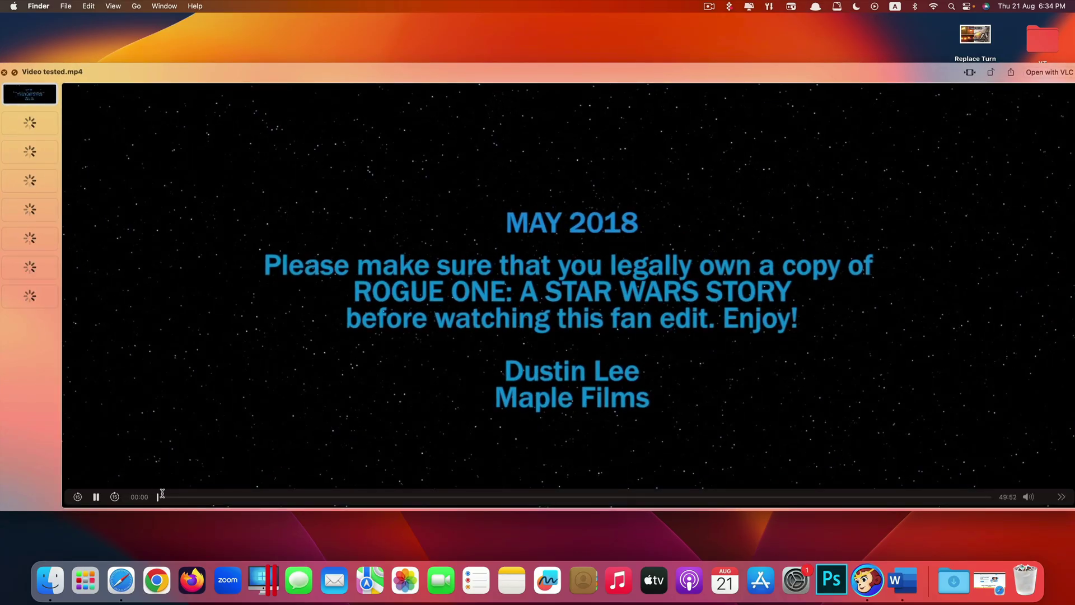
{"action": "left_click_drag", "start_coordinate": [548, 80], "coordinate": [538, 70]}
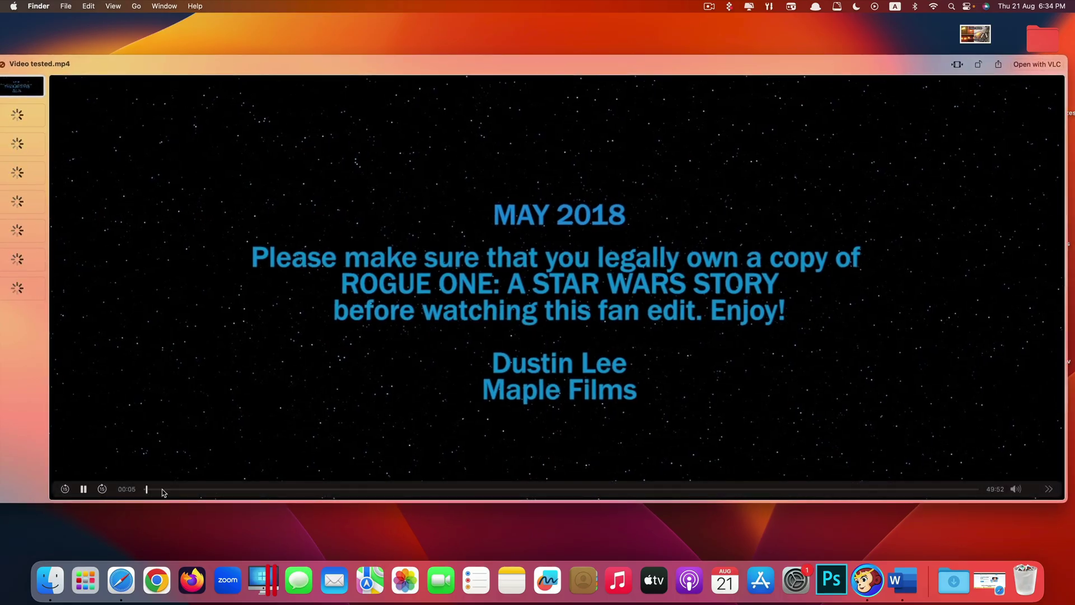
{"action": "left_click_drag", "start_coordinate": [162, 489], "coordinate": [188, 489]}
{"action": "left_click", "coordinate": [222, 490]}
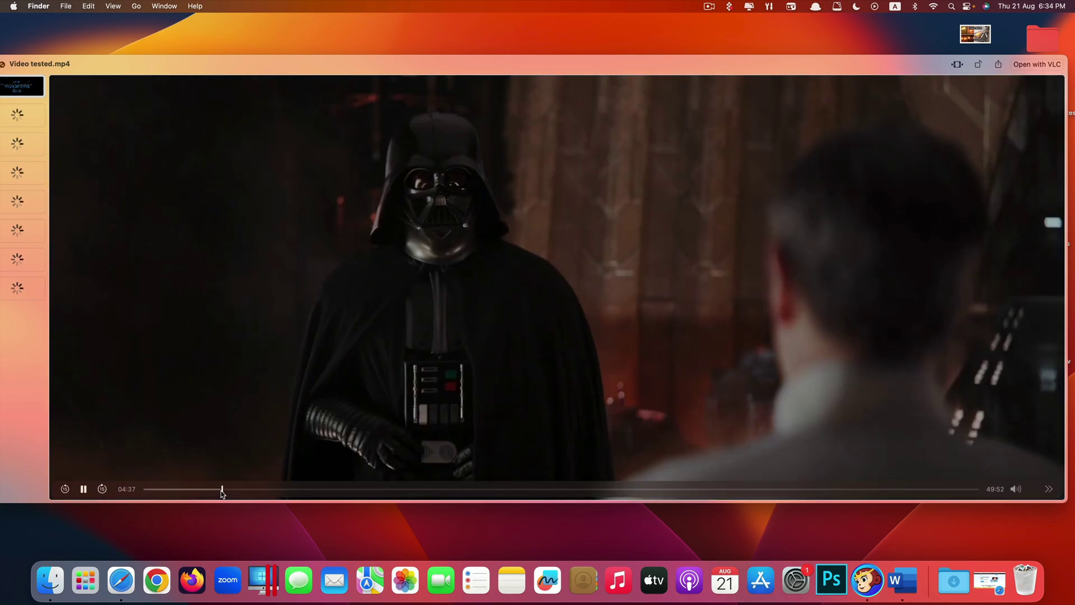
{"action": "left_click", "coordinate": [311, 491]}
{"action": "left_click", "coordinate": [385, 489]}
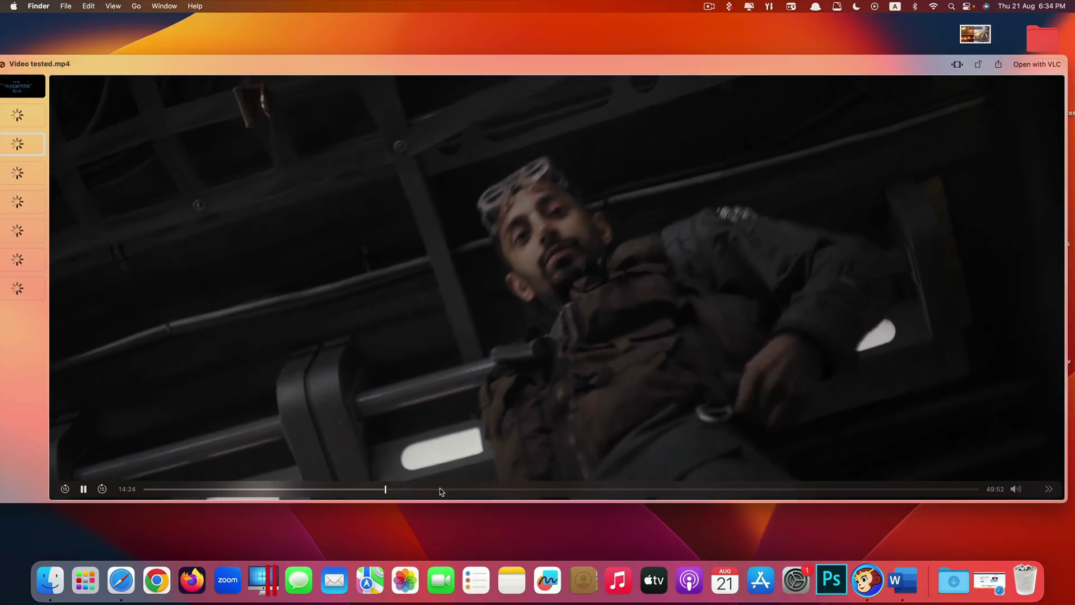
{"action": "left_click", "coordinate": [442, 489]}
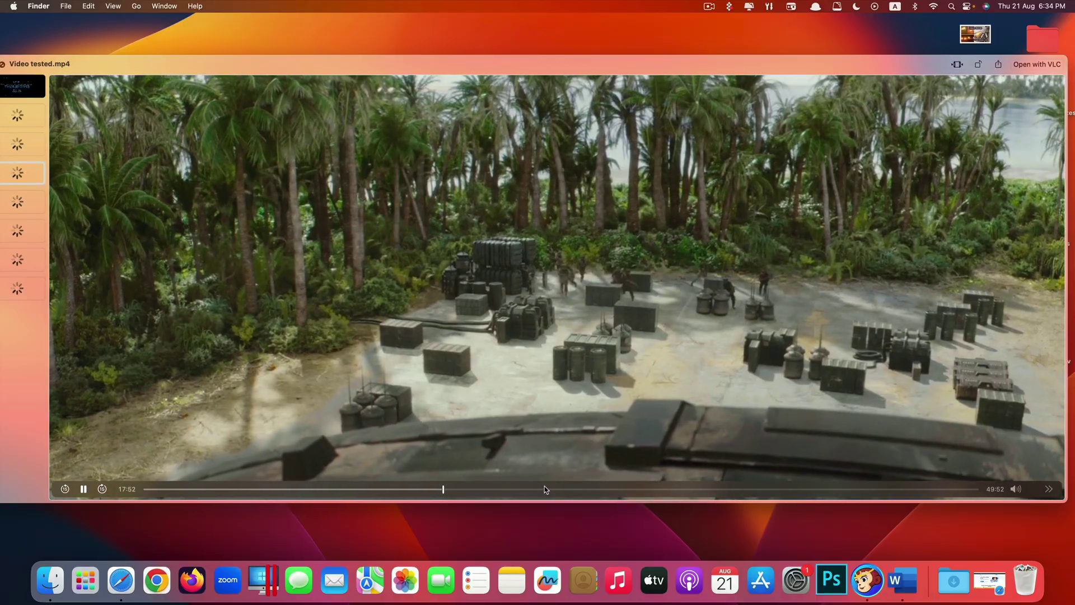
{"action": "left_click", "coordinate": [546, 488]}
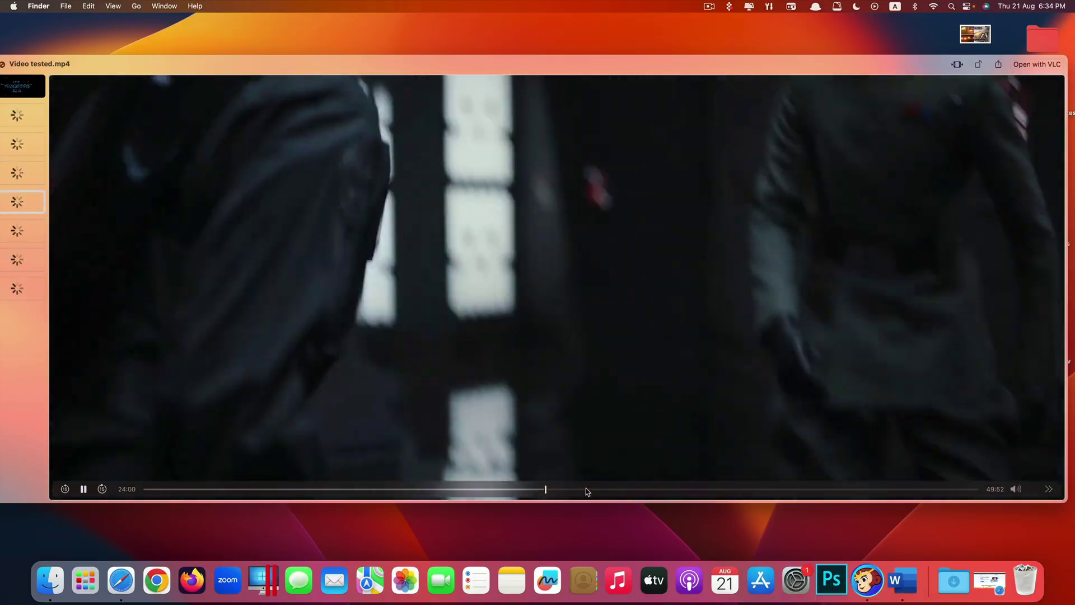
{"action": "left_click", "coordinate": [585, 488]}
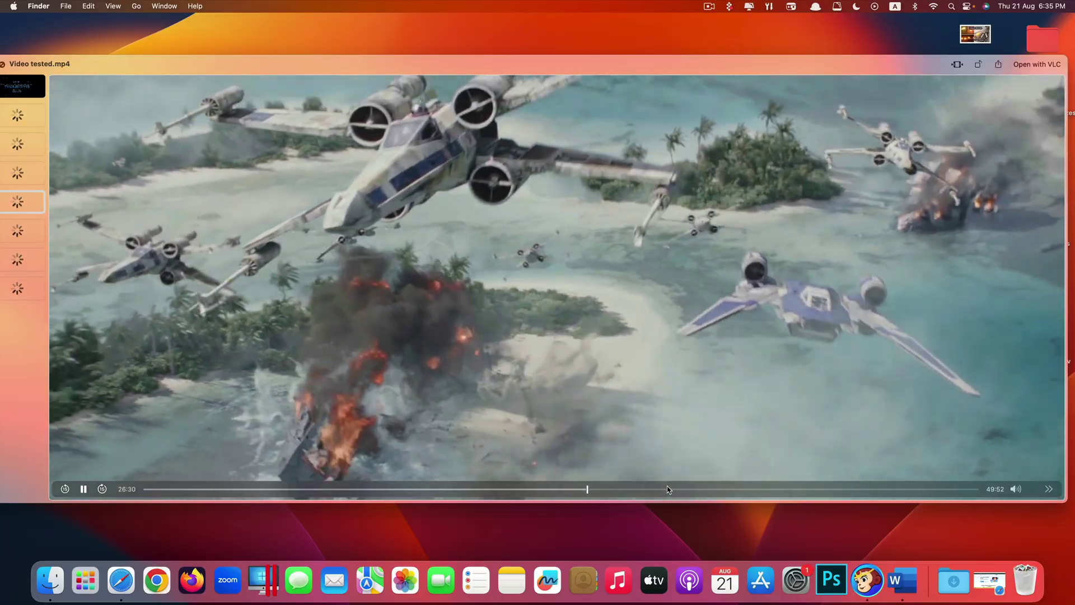
{"action": "left_click", "coordinate": [667, 489]}
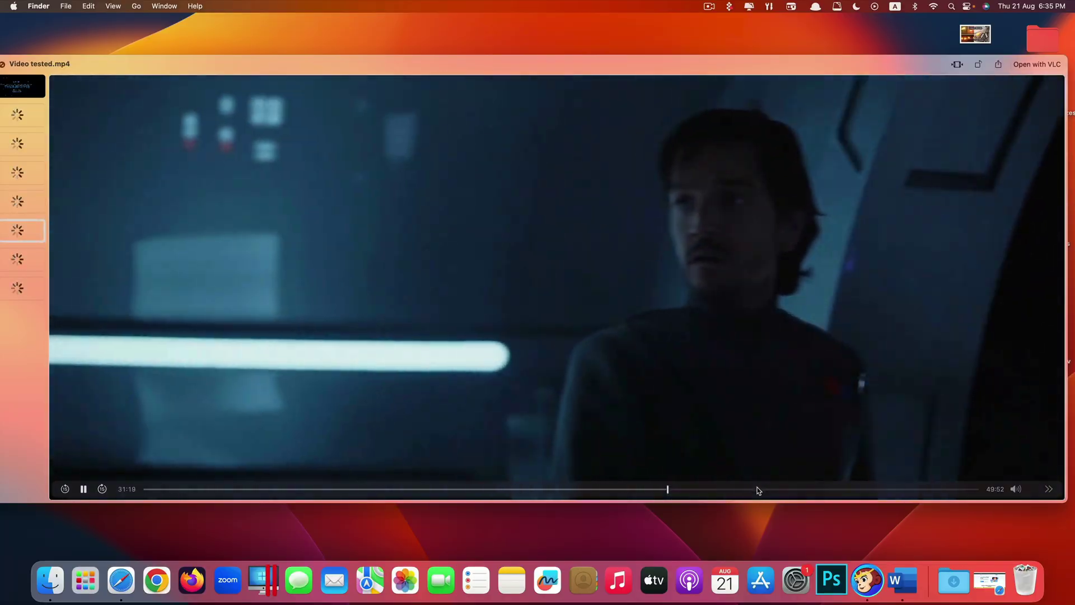
{"action": "left_click", "coordinate": [756, 489]}
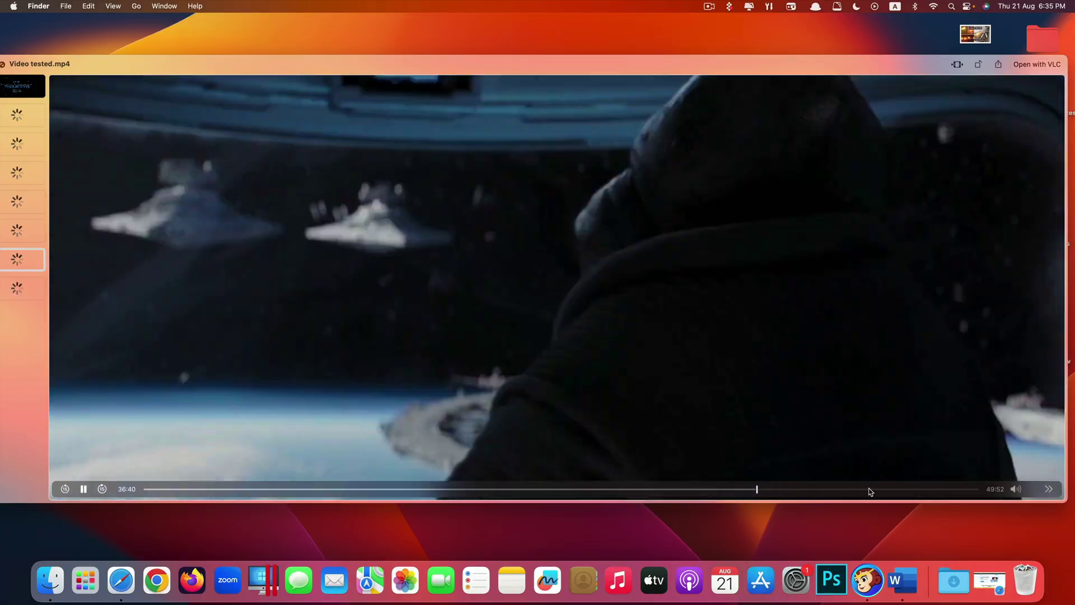
{"action": "left_click", "coordinate": [891, 489]}
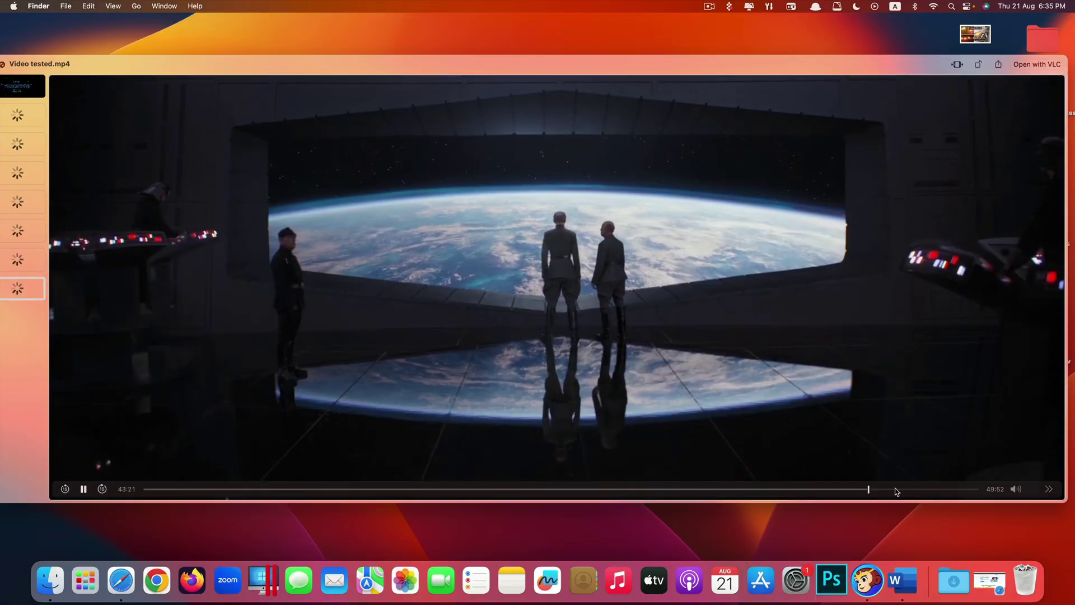
{"action": "left_click", "coordinate": [896, 488]}
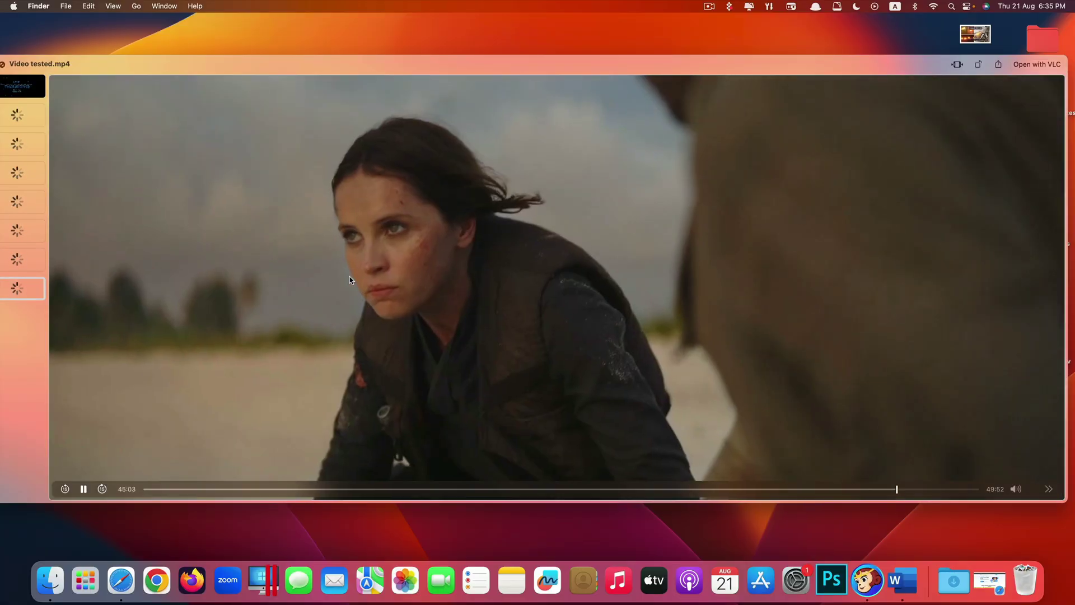
Step: Close the video preview and the output folder to return to Processing Tasks showing 0 tasks
{"action": "key", "text": "space"}
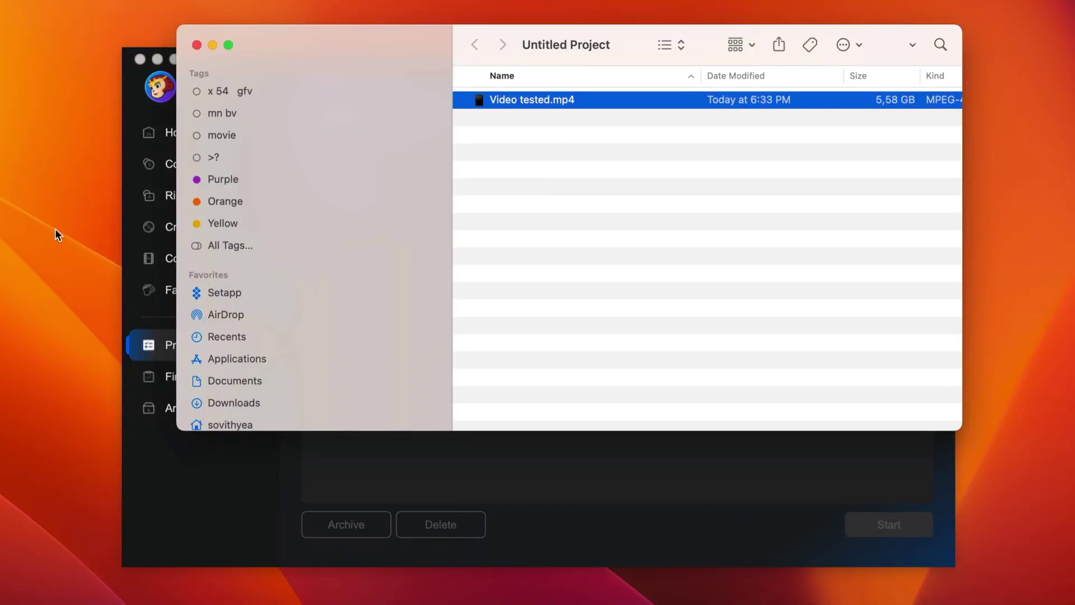
{"action": "left_click", "coordinate": [196, 44]}
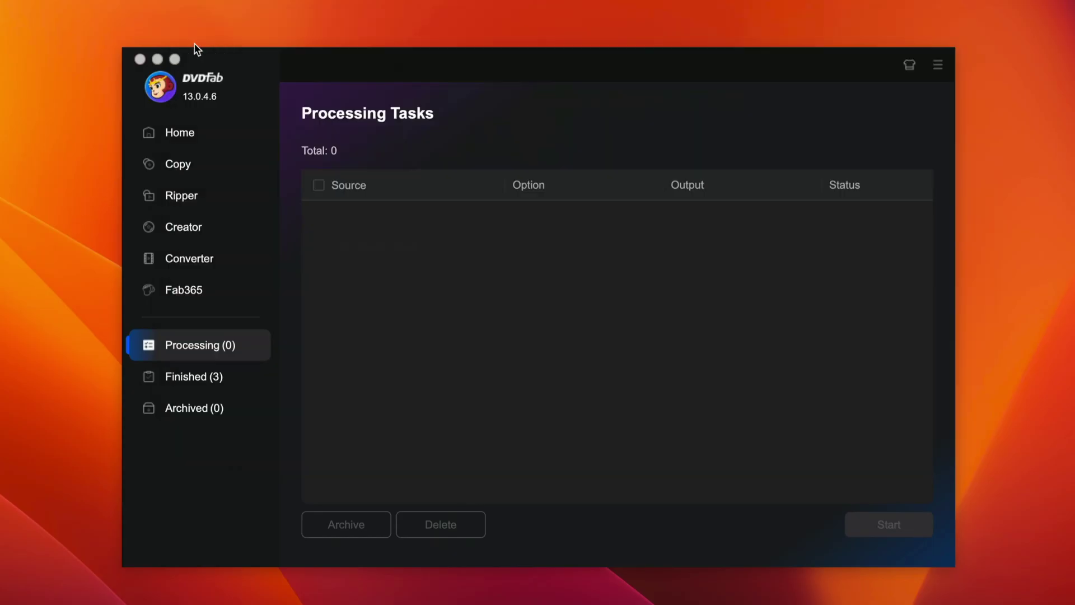